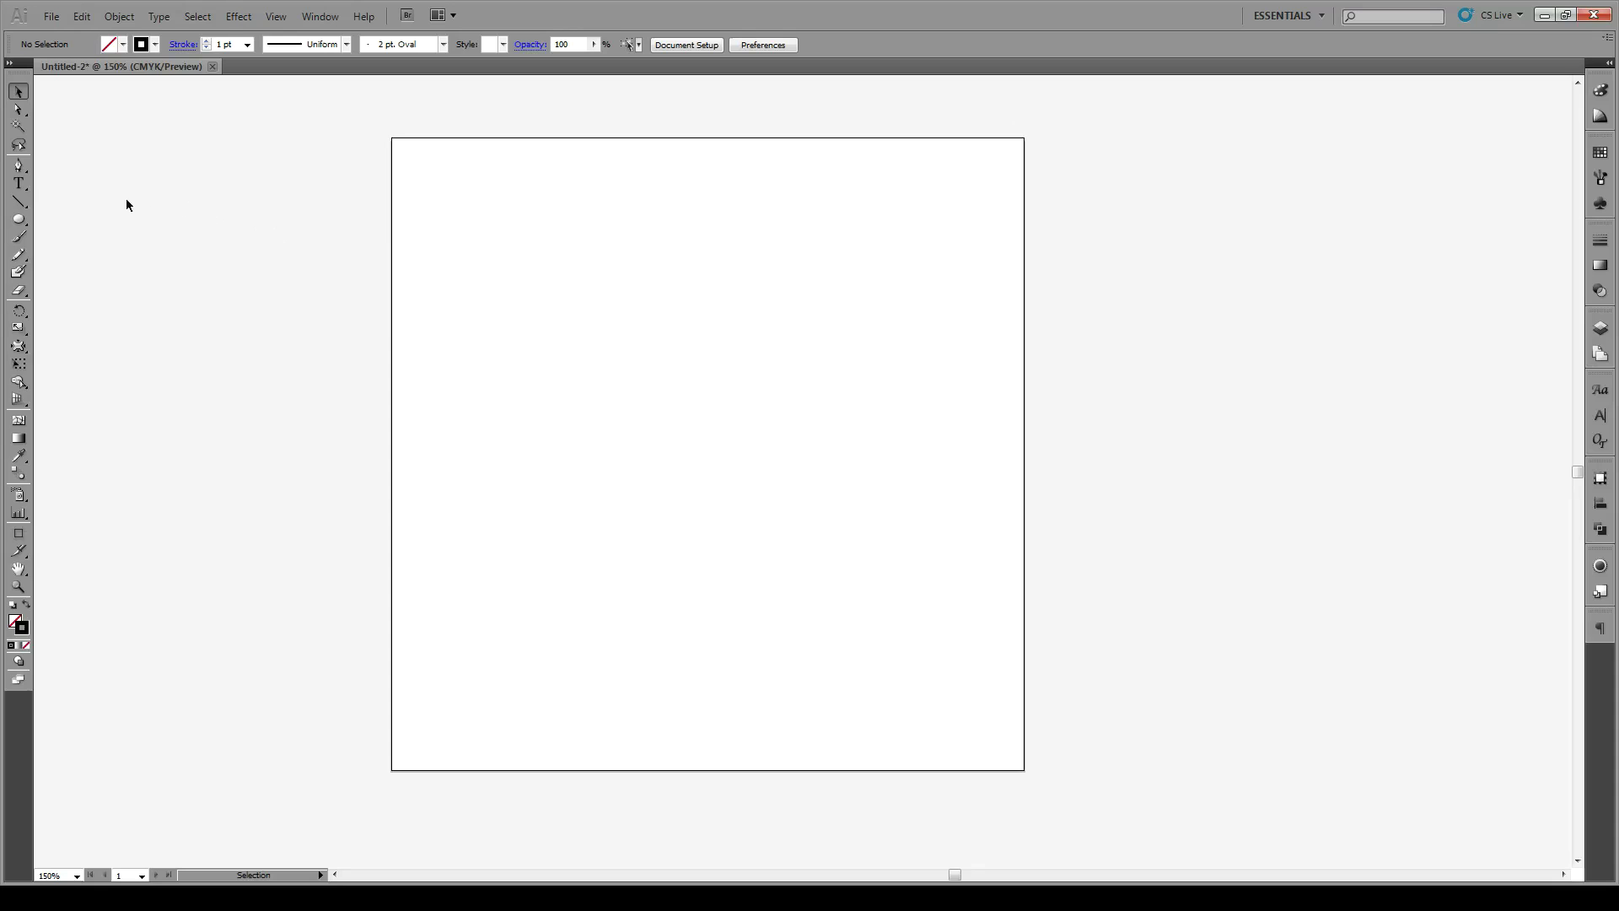
- Draw a wide ellipse near the top of the artboard and a rounded rectangle about 215 × 95 px below it
left_click(22, 221)
left_click_drag(705, 160, 445, 266)
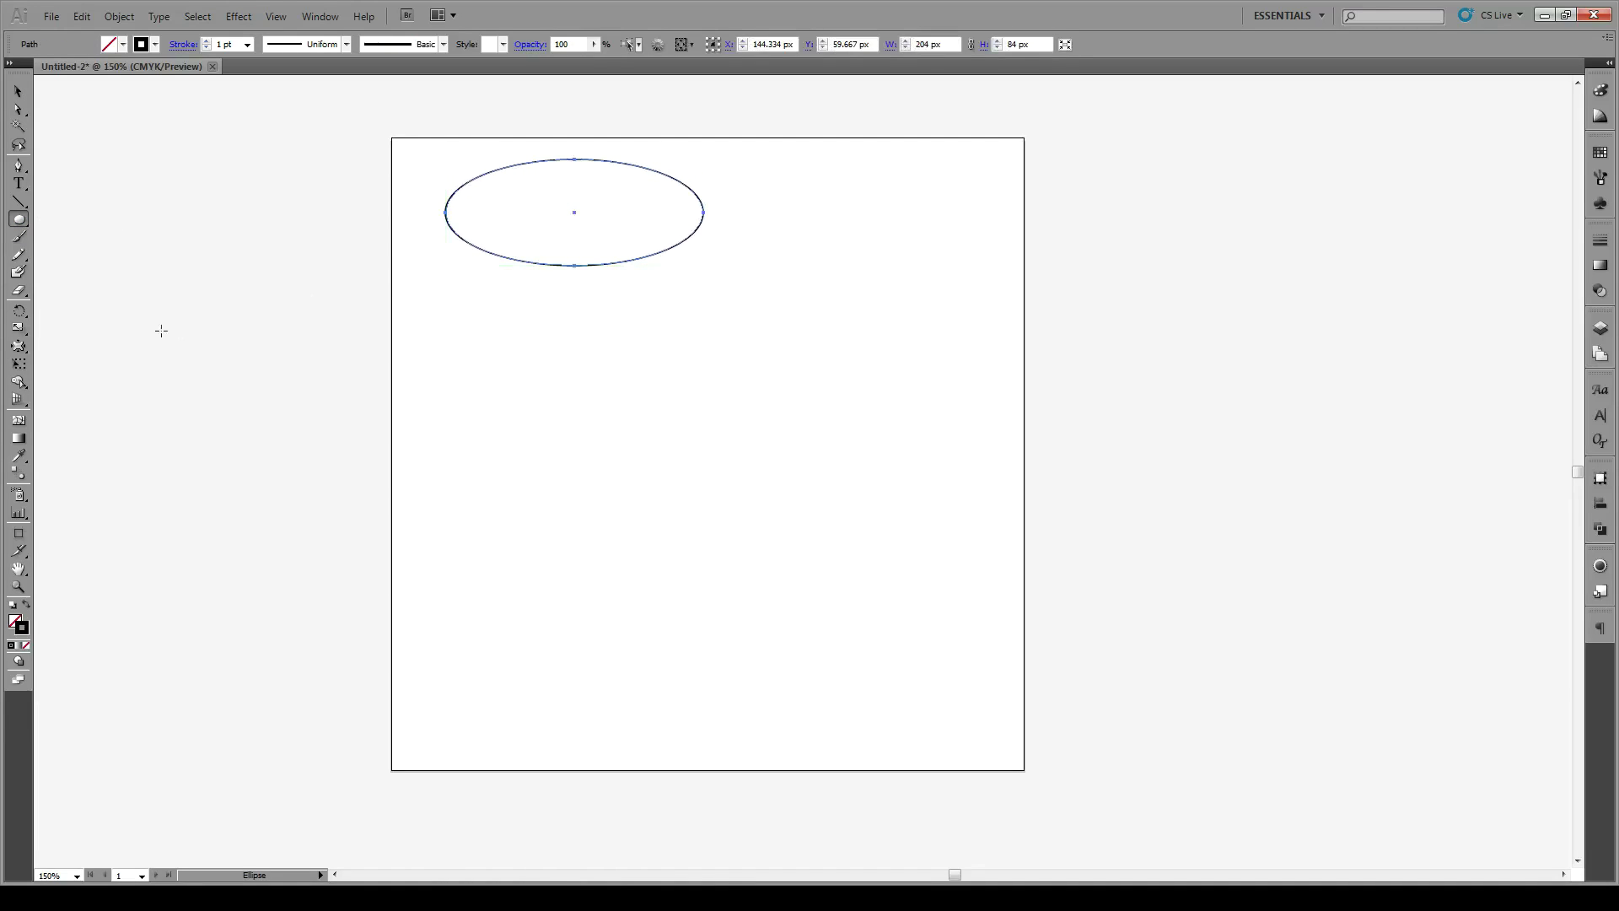
left_click_drag(19, 226, 76, 242)
left_click_drag(428, 352, 704, 472)
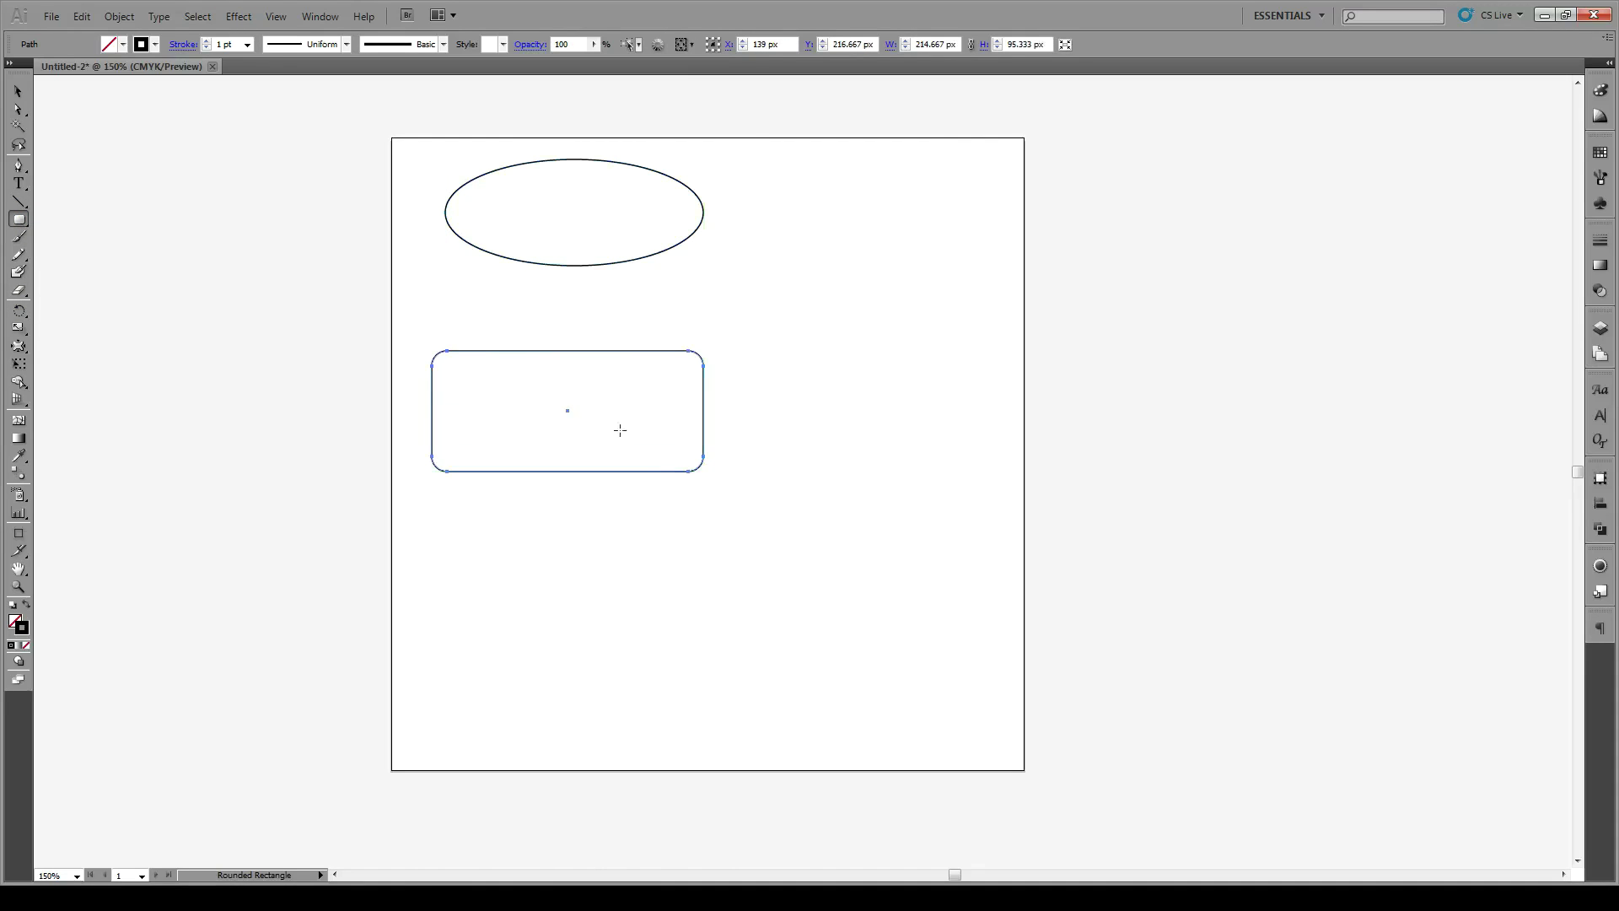
- Draw a circle about 111 px across near the bottom of the artboard and deselect it
left_click_drag(28, 217, 56, 257)
left_click_drag(489, 572, 628, 702)
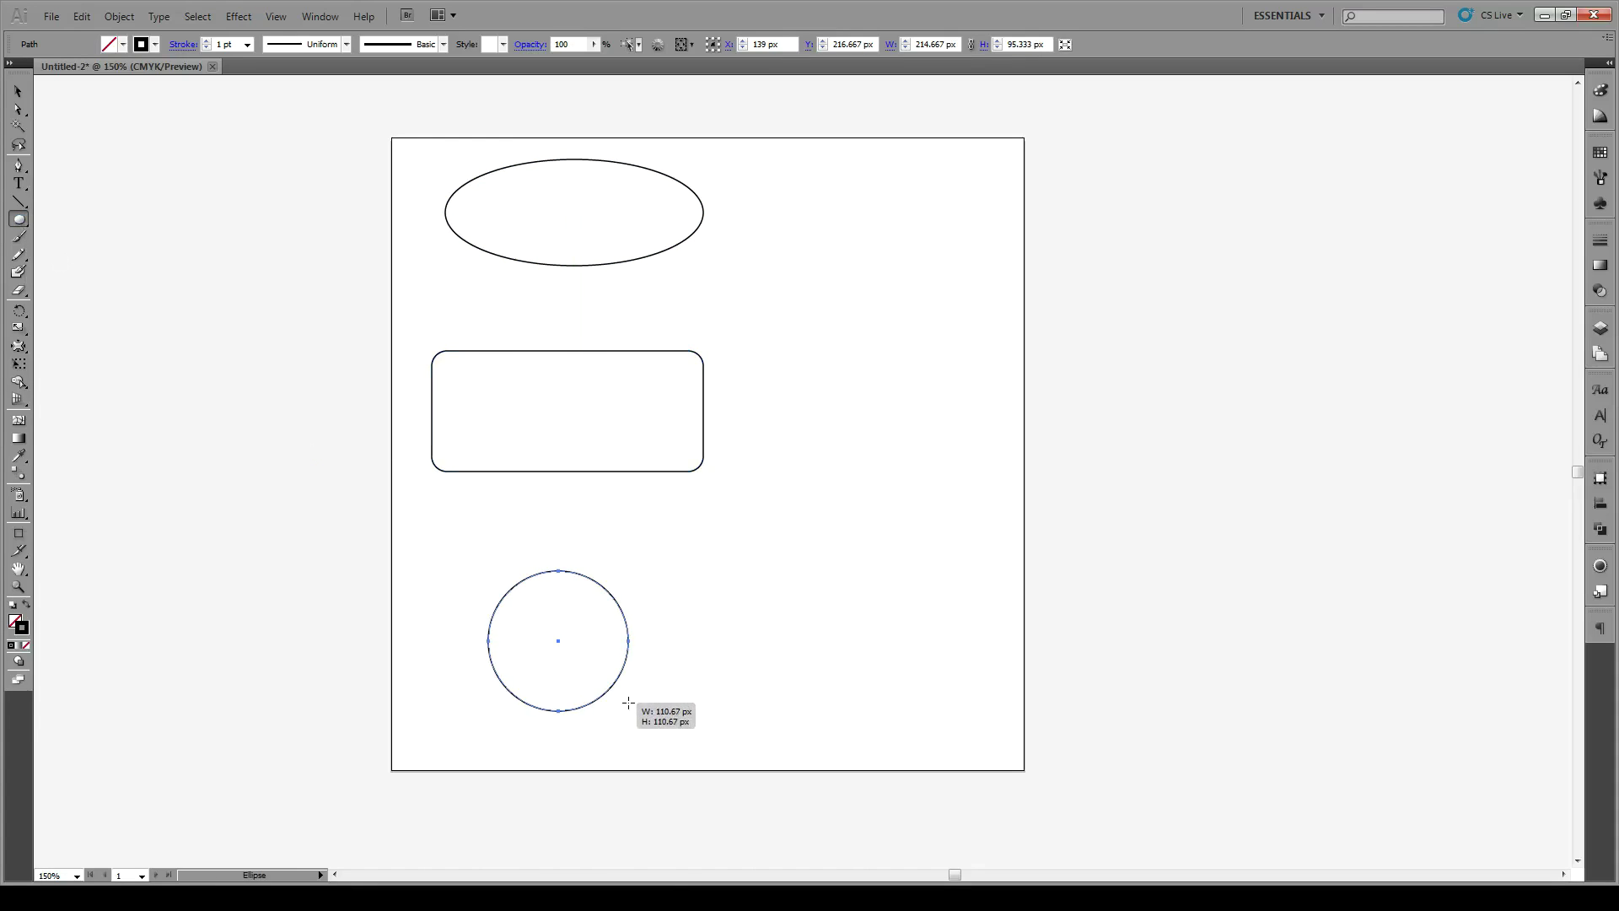
left_click(18, 92)
left_click(48, 130)
left_click(19, 164)
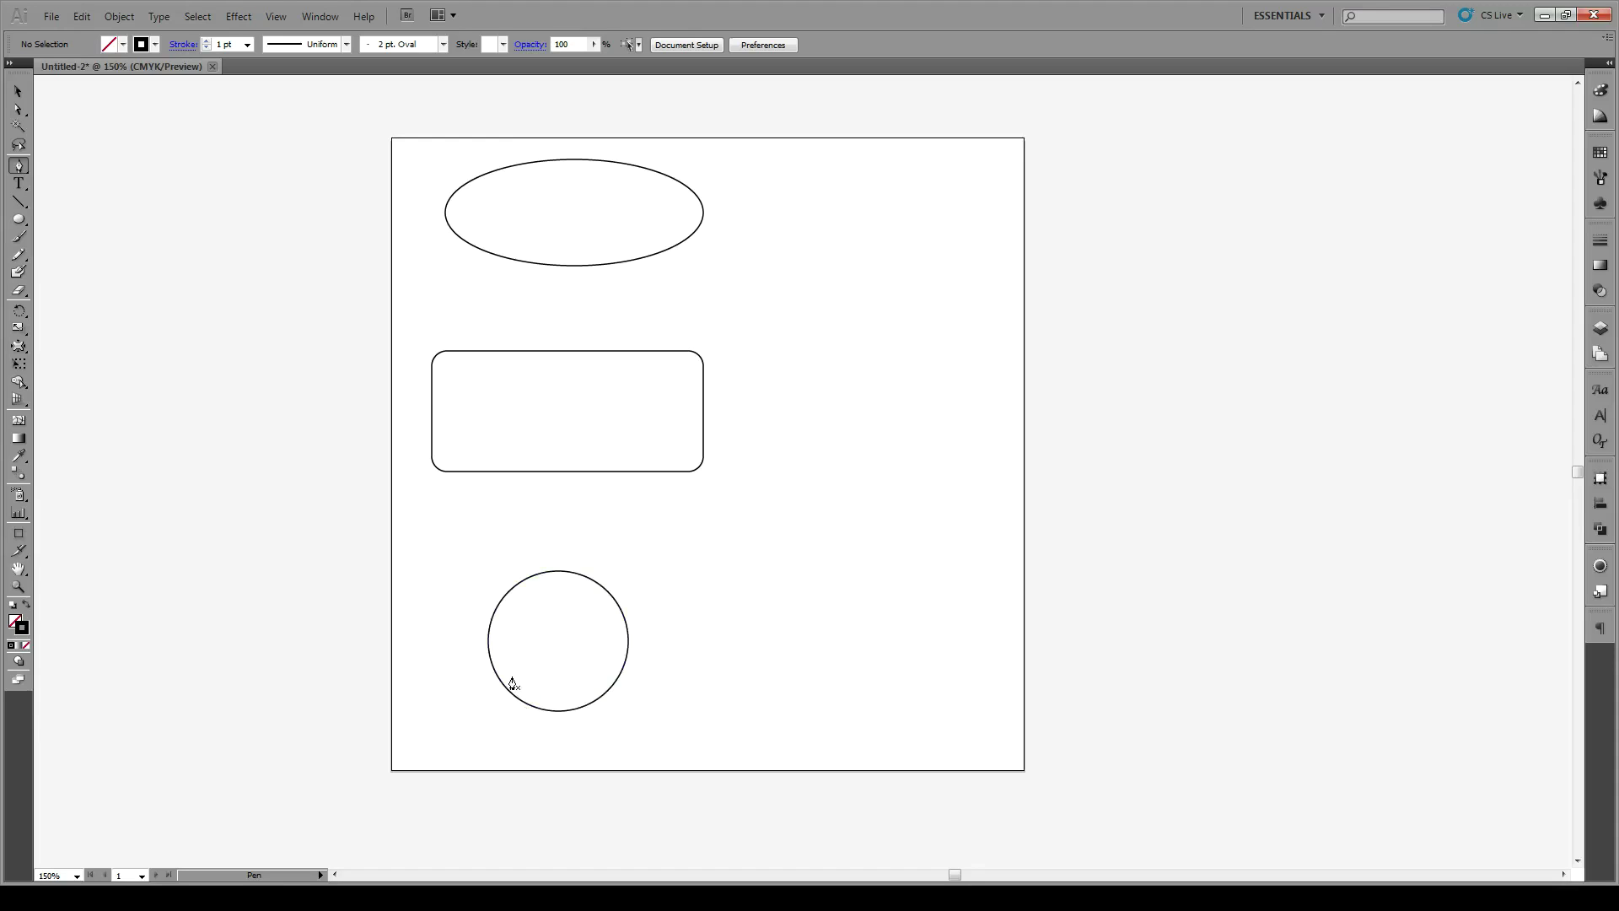
- Draw a curved Pen-tool tail from inside the circle's lower left, down to a point, and back up
left_click(512, 677)
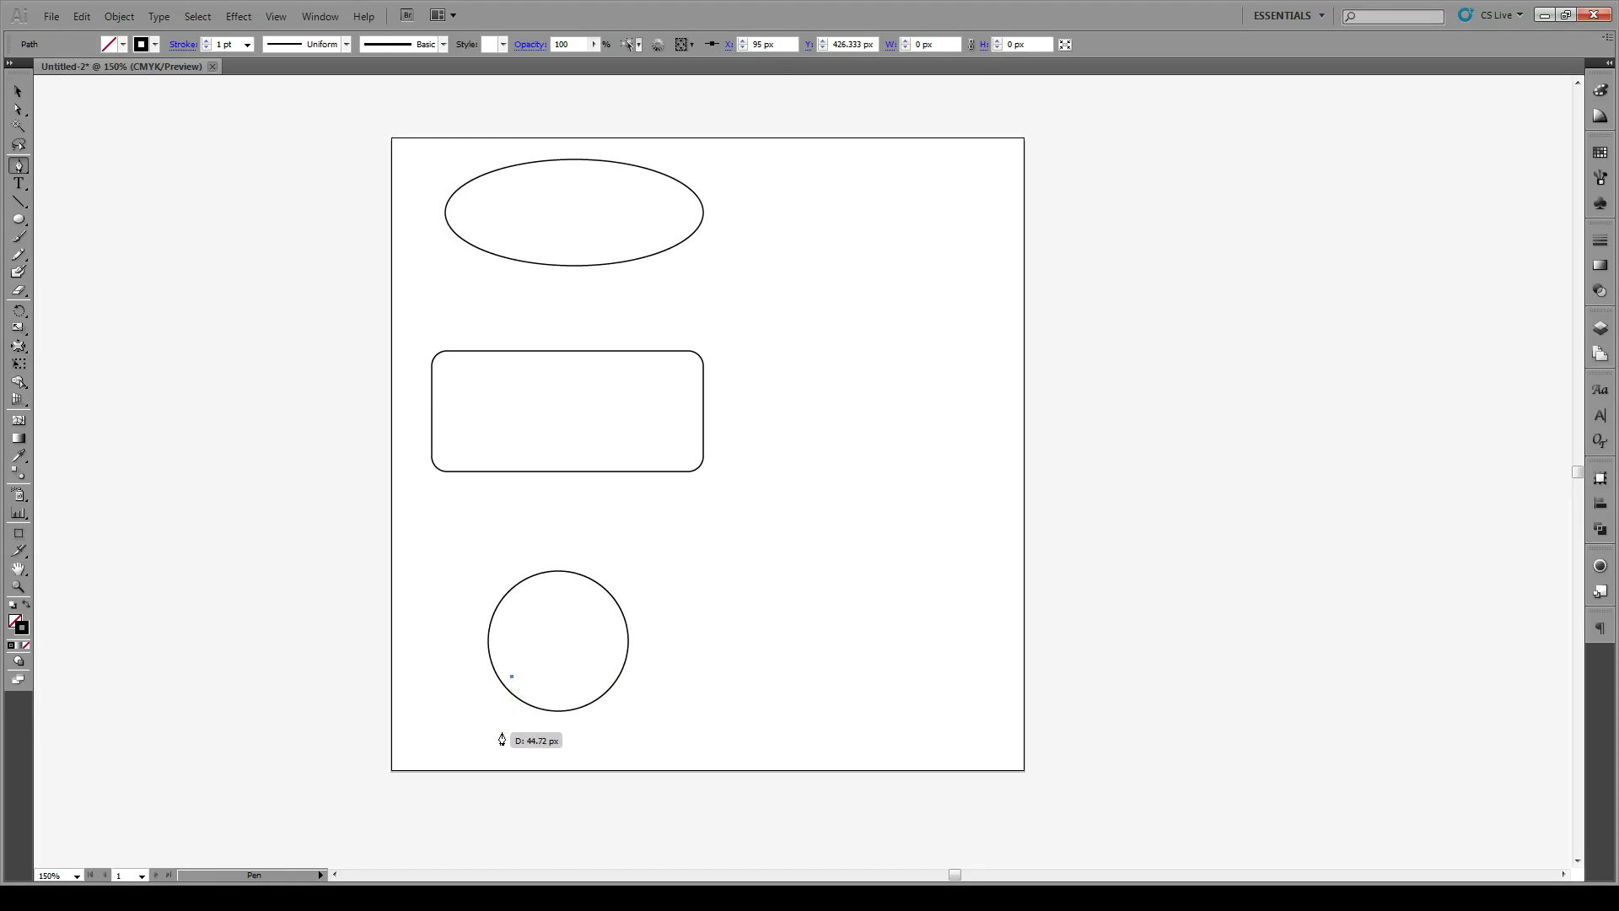
left_click_drag(501, 728, 515, 767)
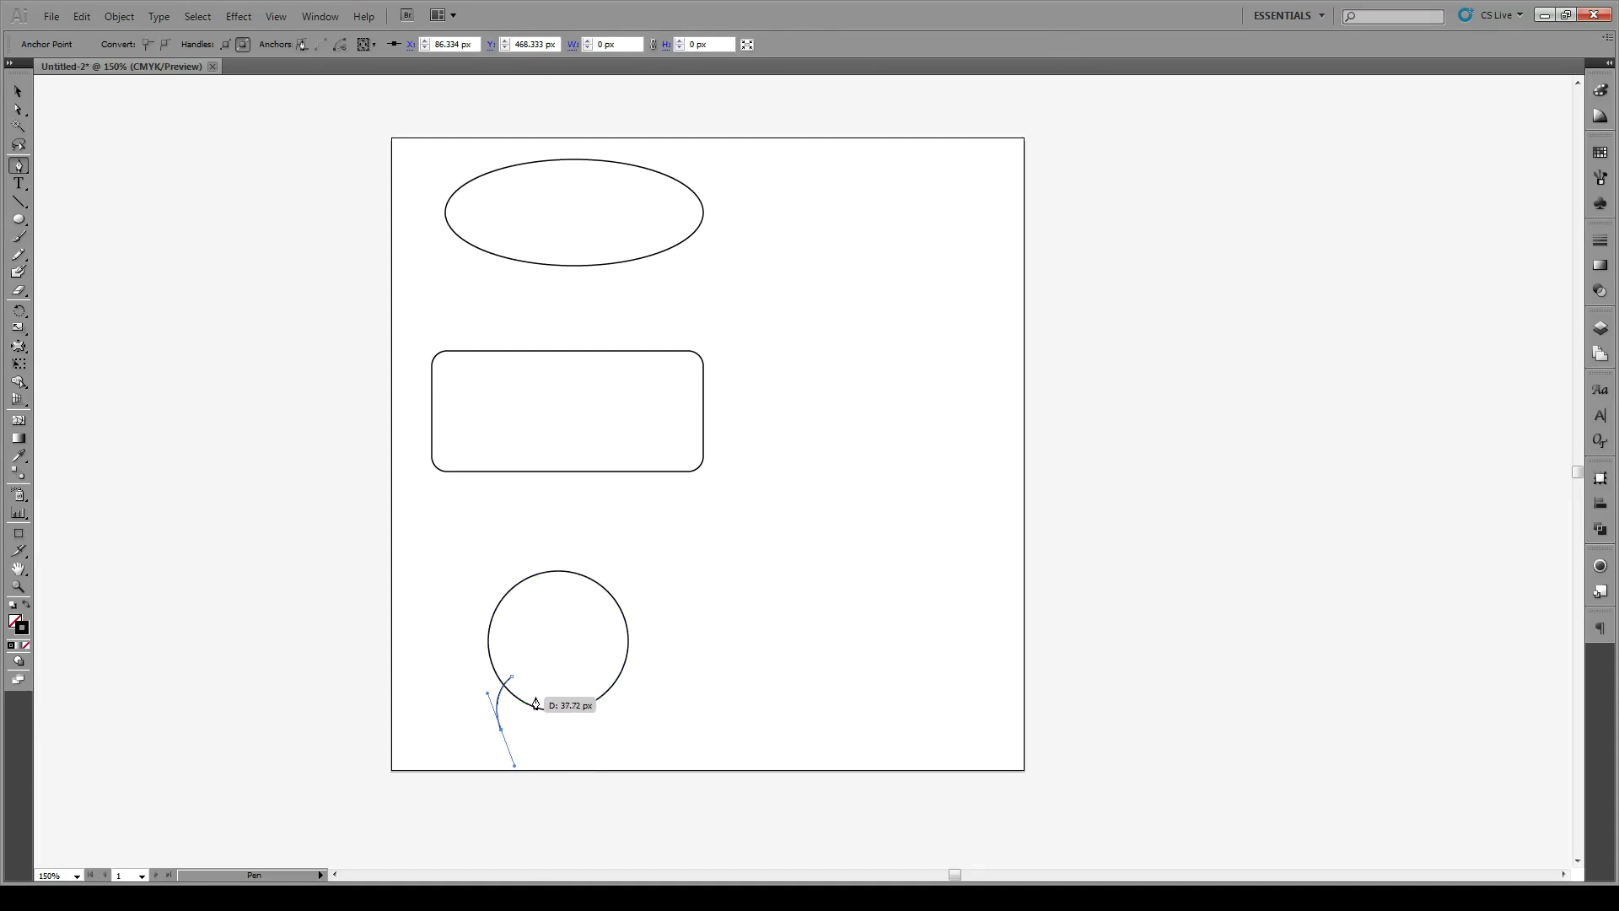
left_click_drag(537, 697, 584, 680)
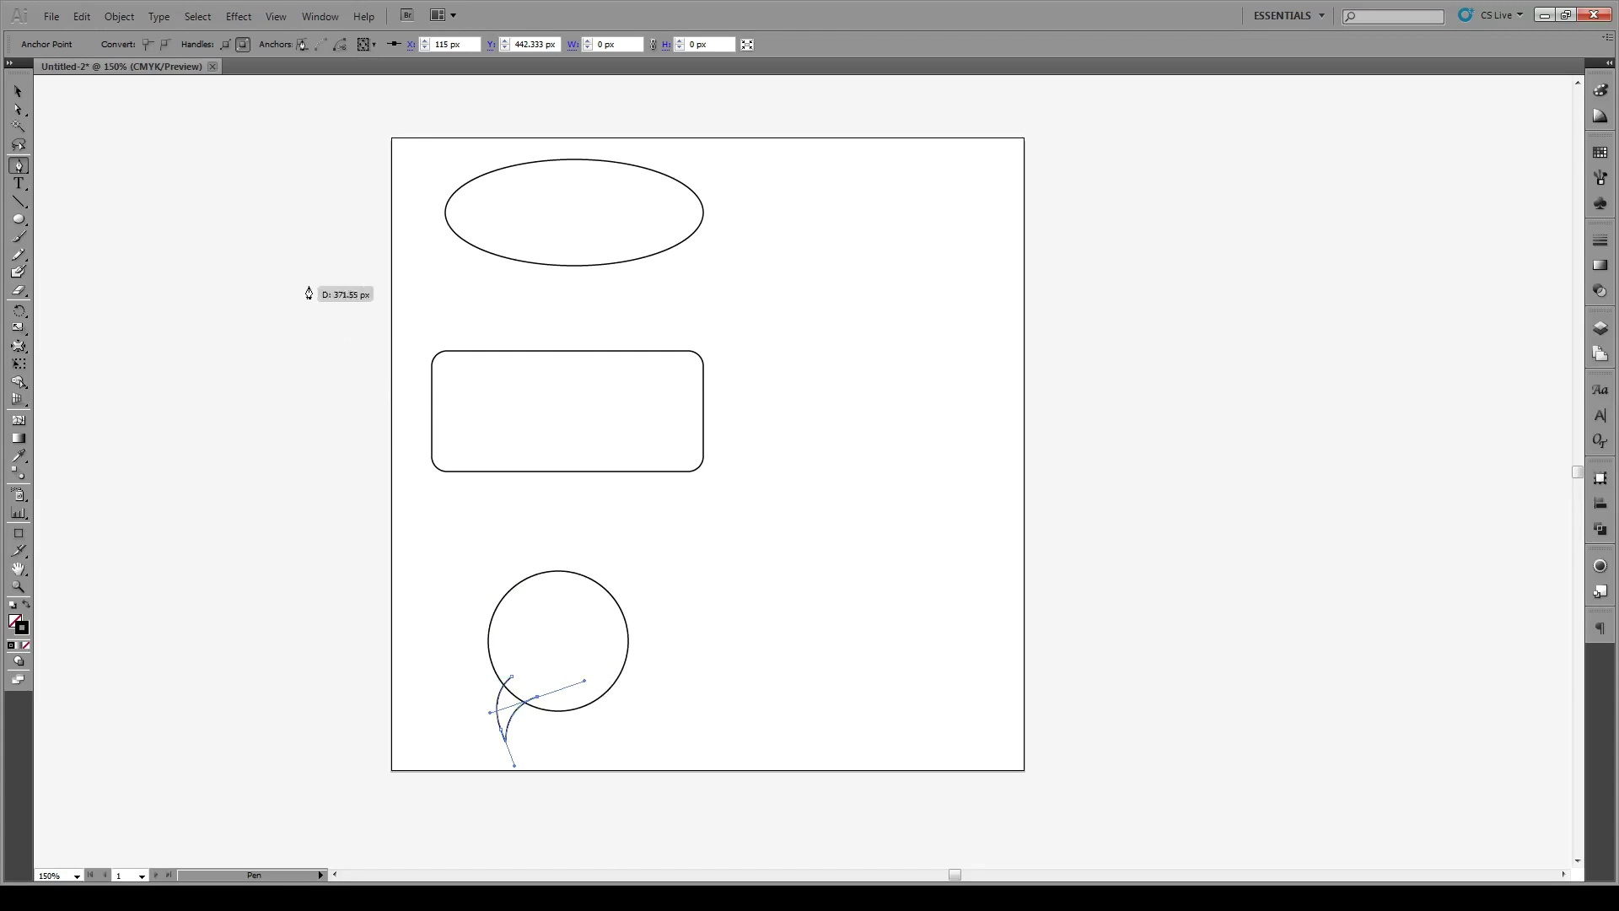
left_click(18, 91)
left_click(695, 607)
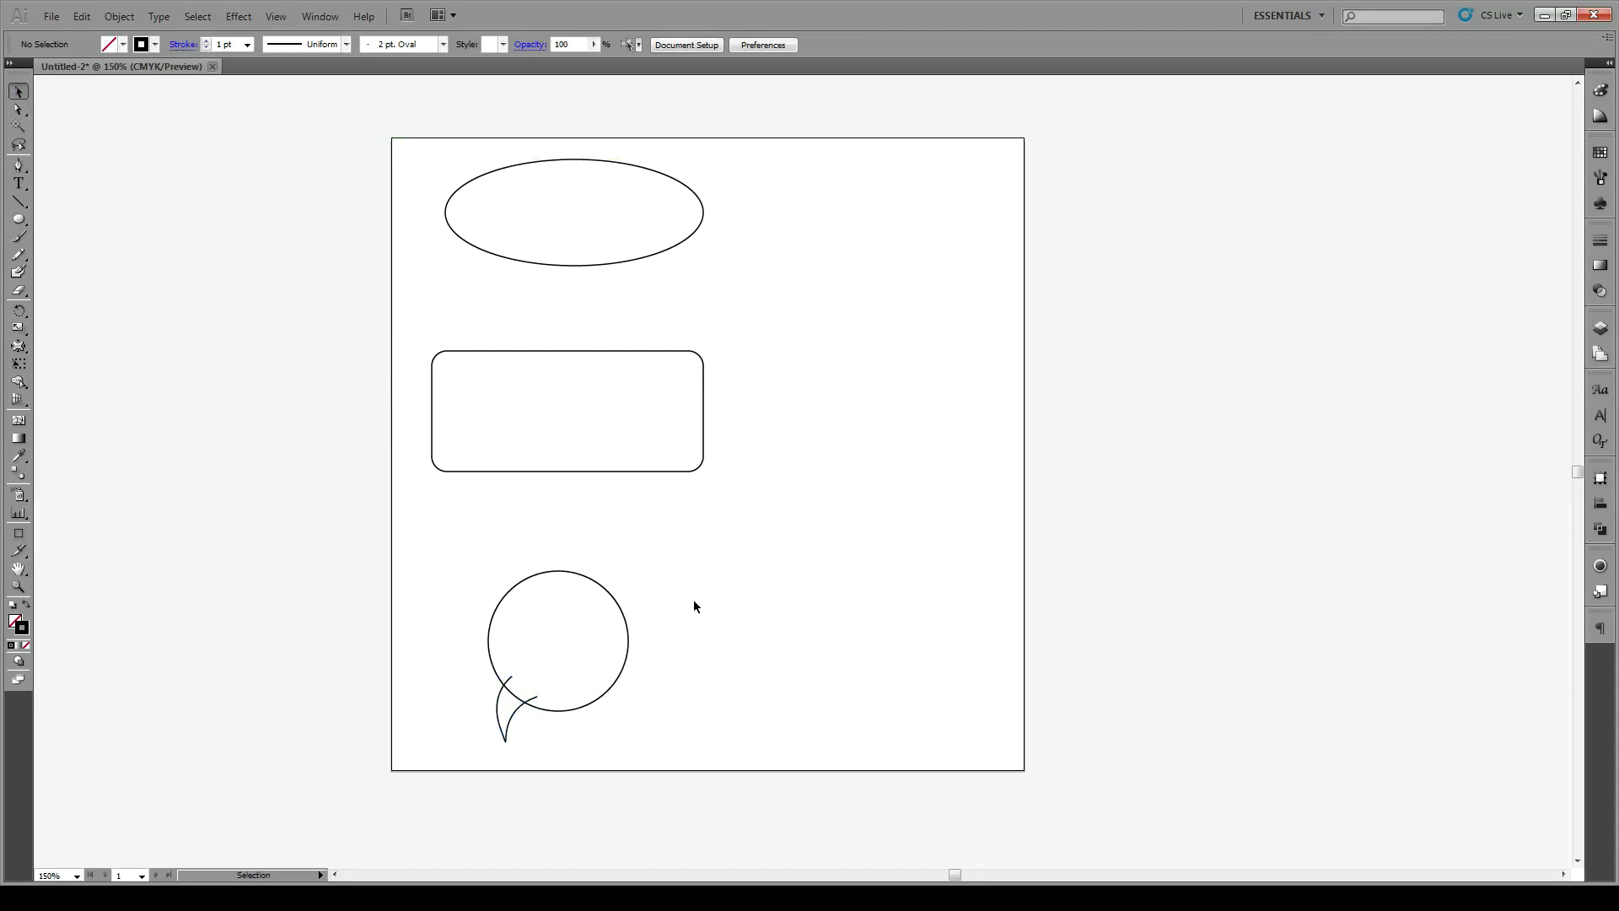
- Marquee-select the circle and tail and merge them with Pathfinder Unite
left_click_drag(673, 586, 477, 759)
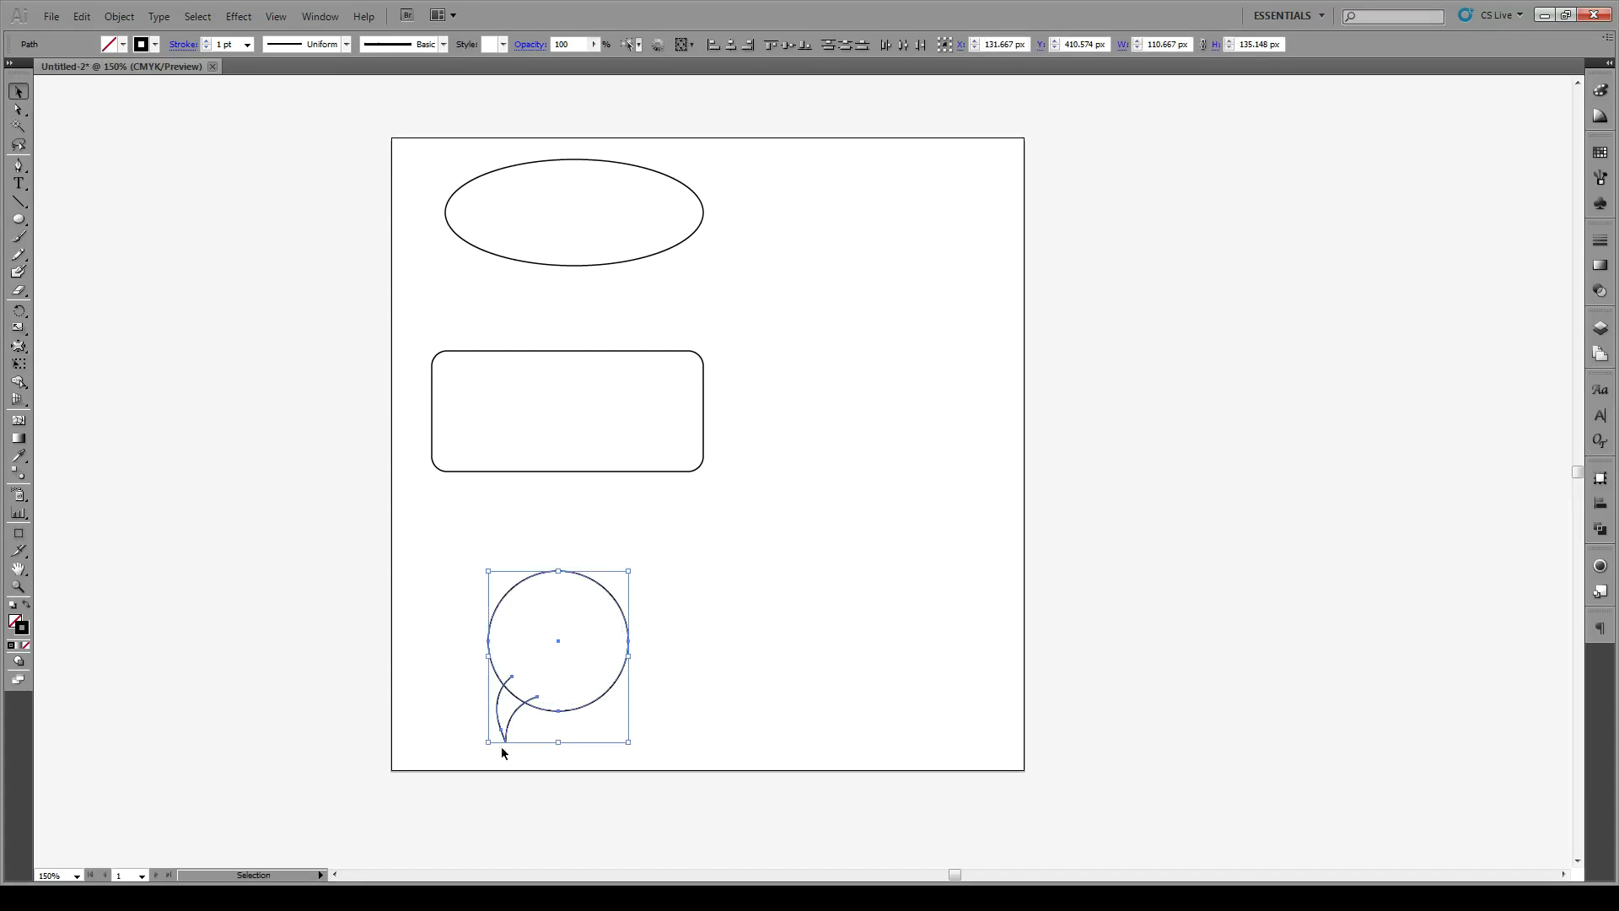
left_click(1600, 528)
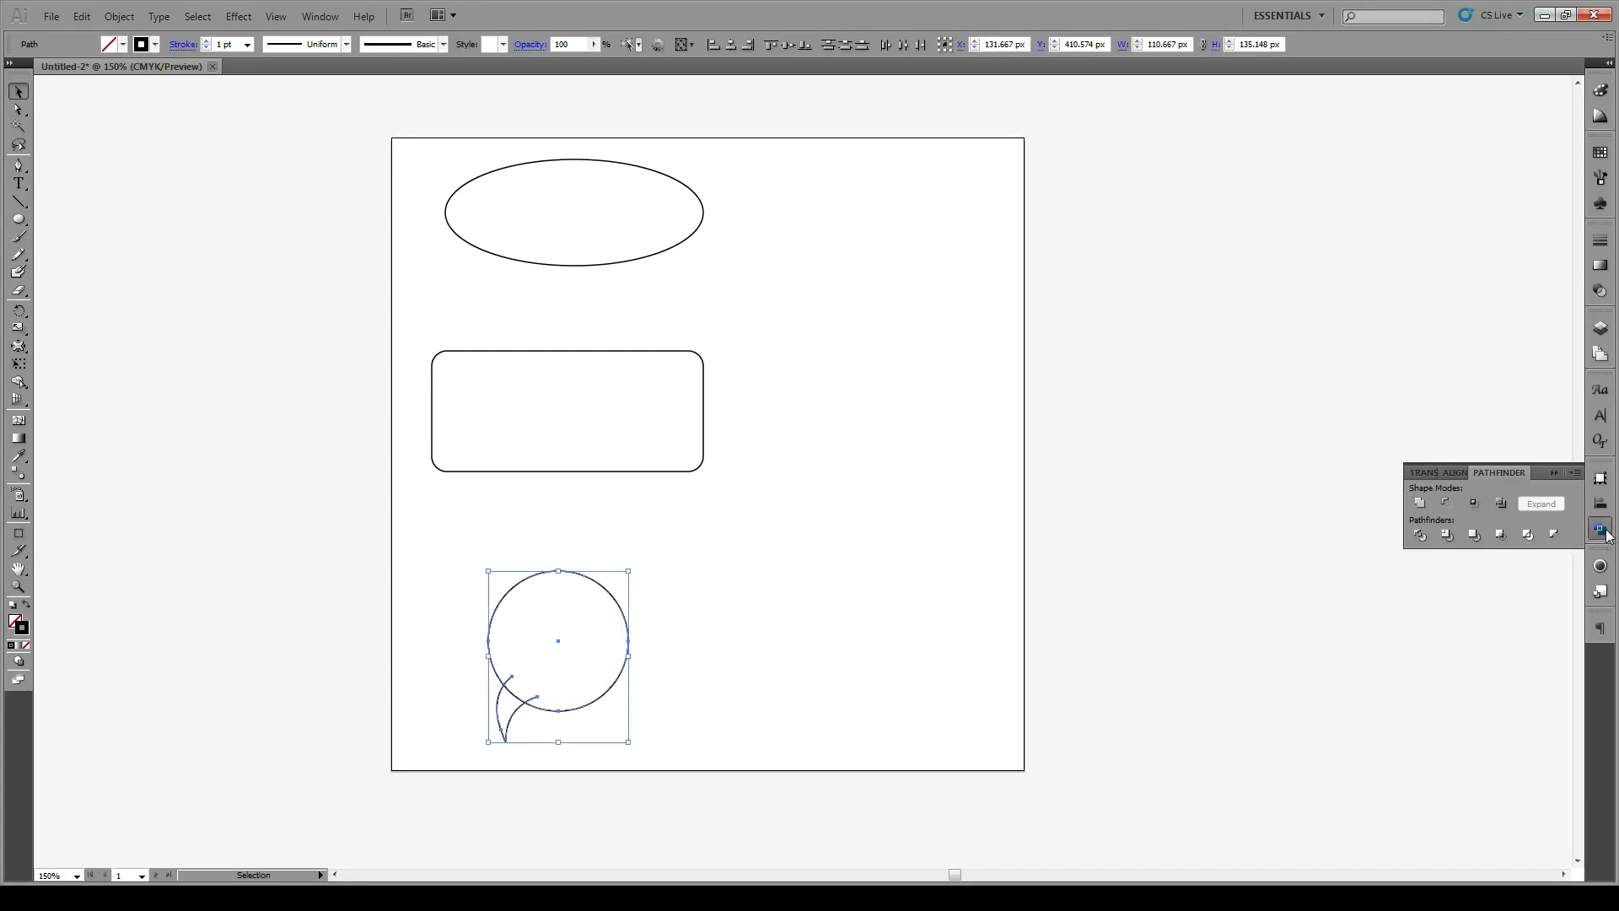
left_click(1420, 505)
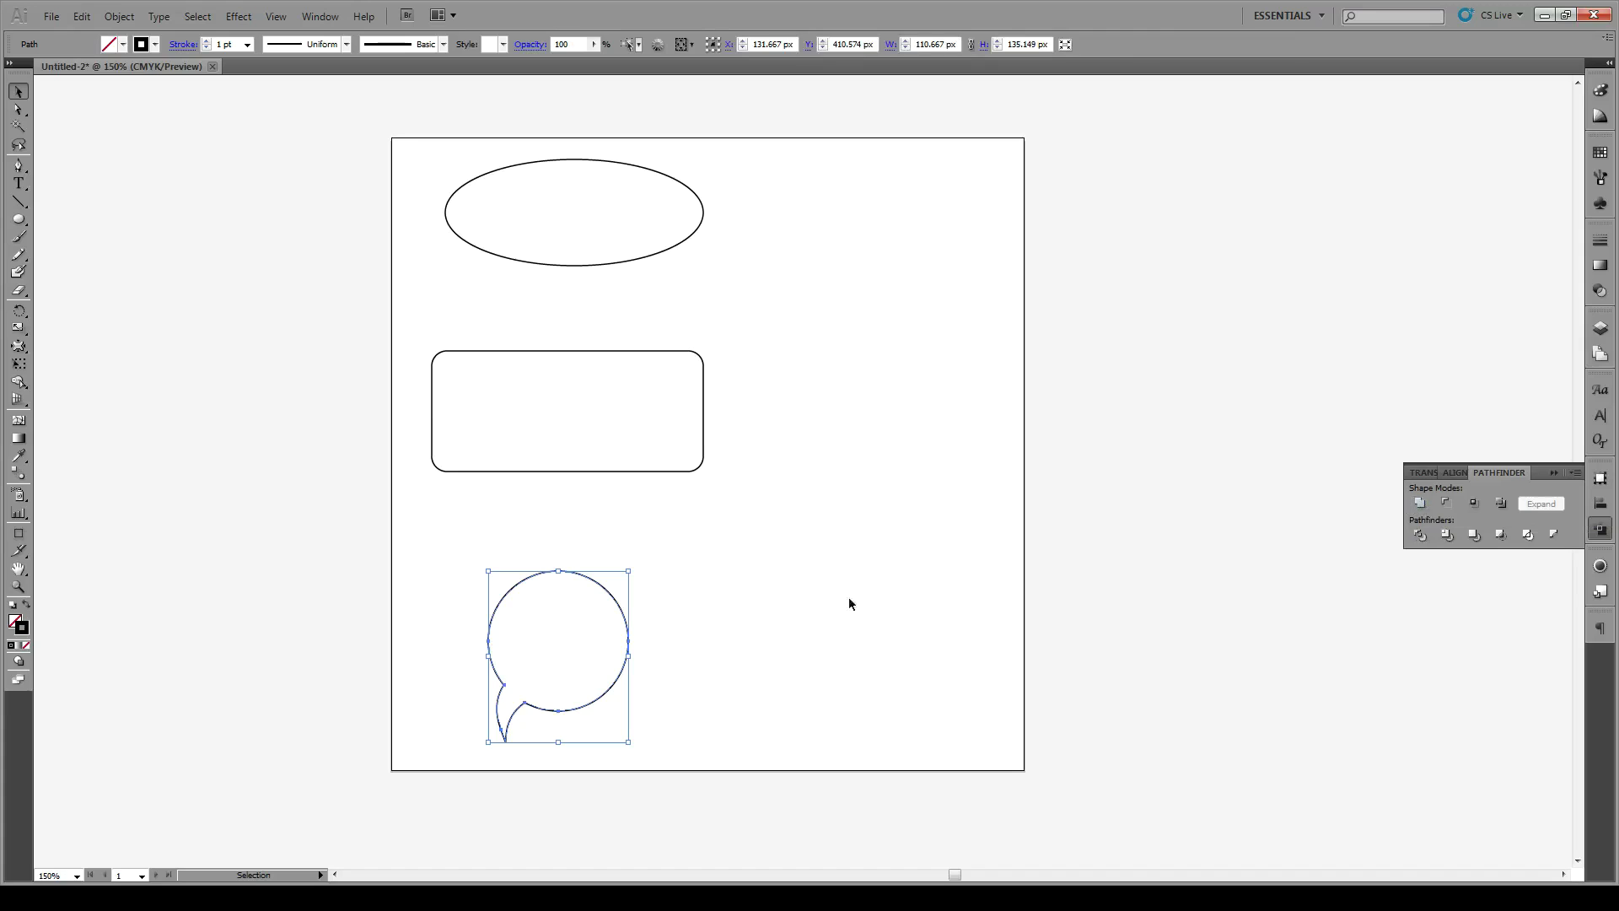
left_click(770, 622)
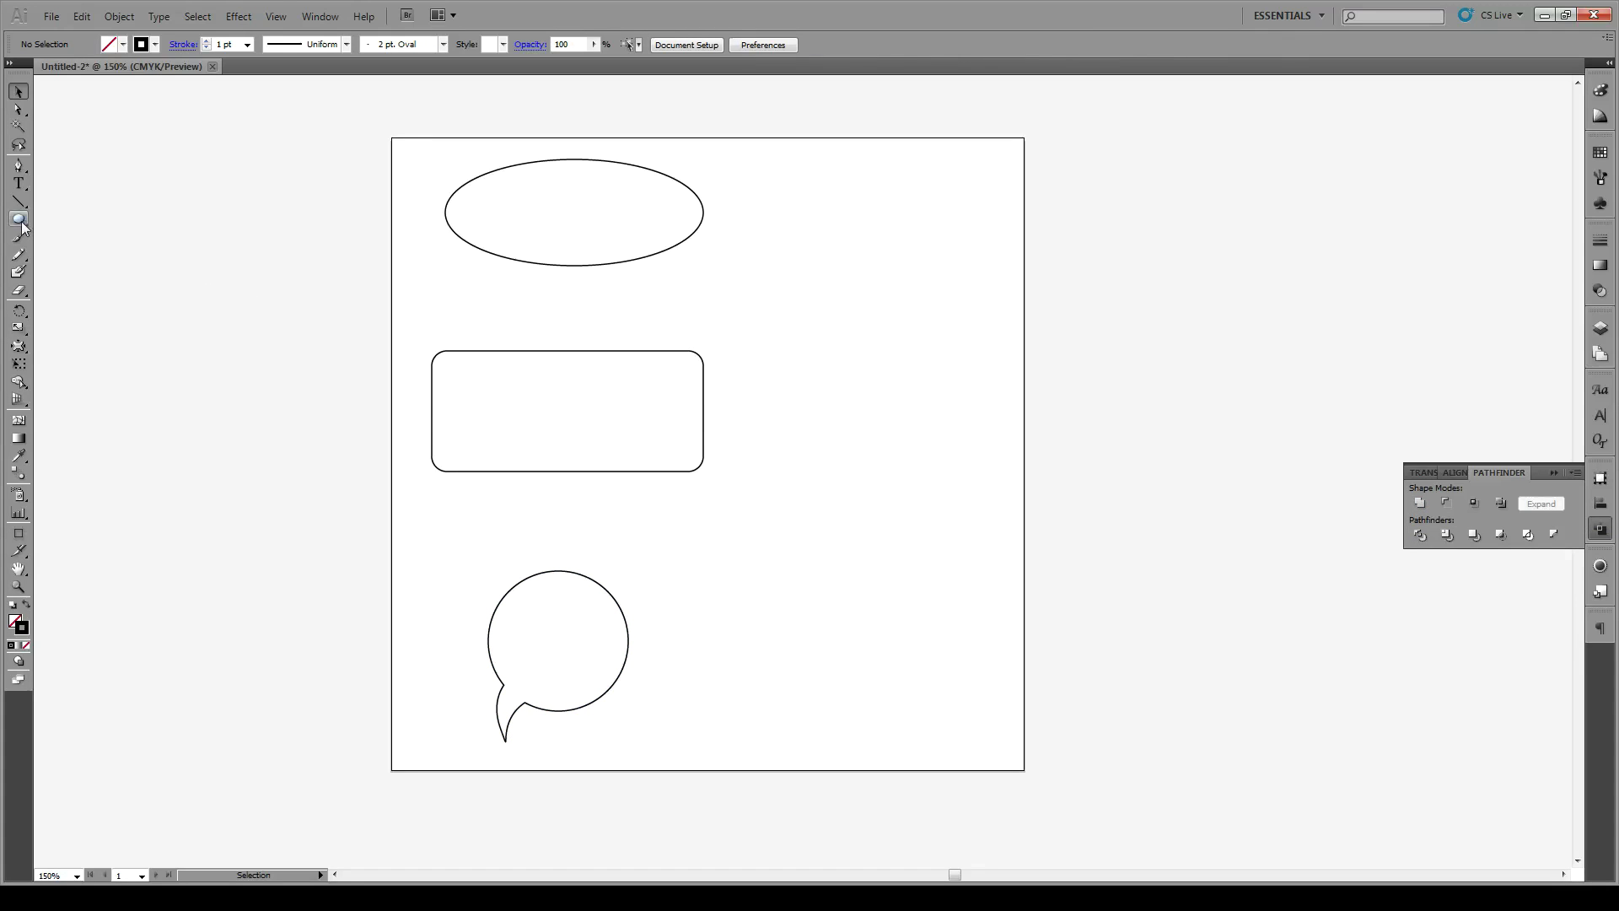
- Create a 3-sided polygon of 50 px radius, rotate it 180° and shrink it into a small tail
left_click_drag(22, 223, 55, 278)
left_click(528, 492)
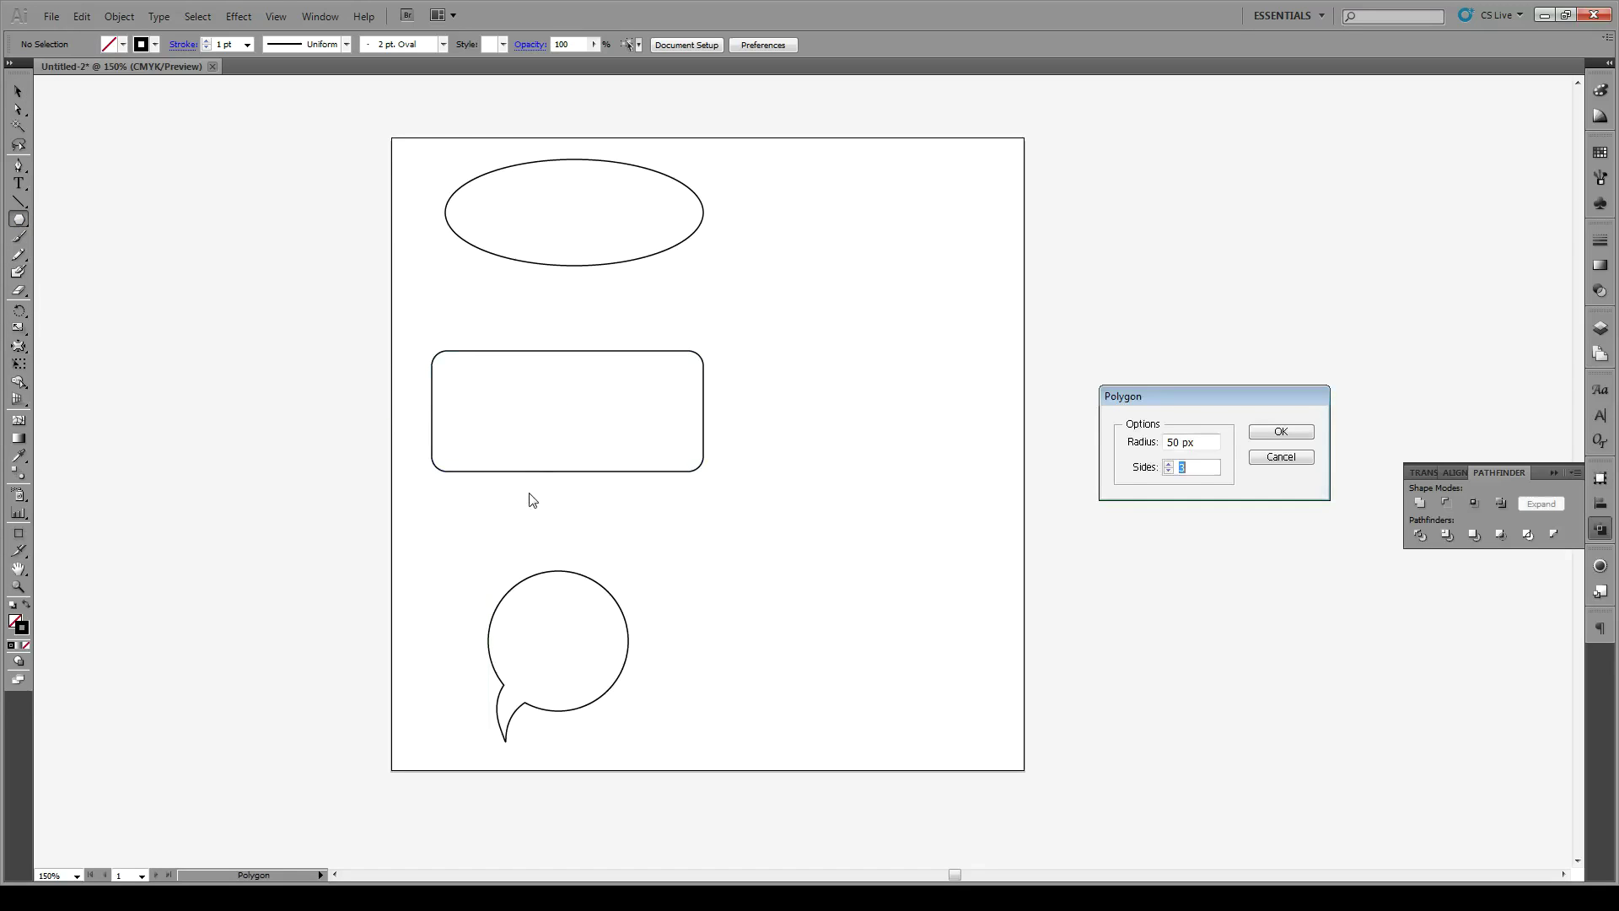
left_click_drag(1167, 399, 757, 402)
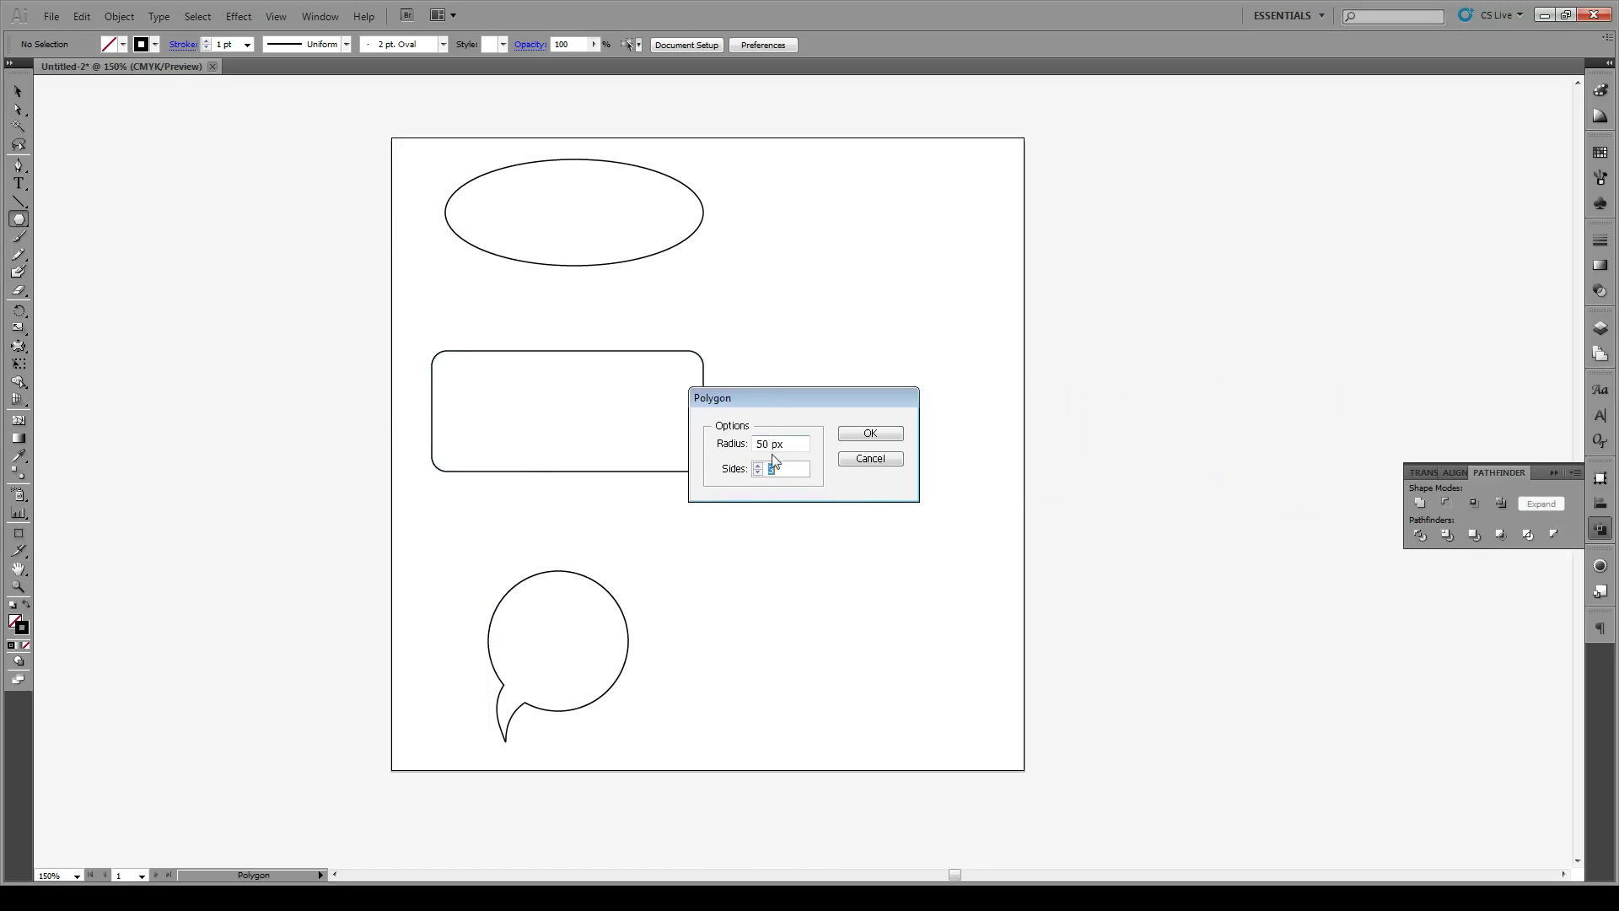
left_click(870, 435)
left_click(19, 91)
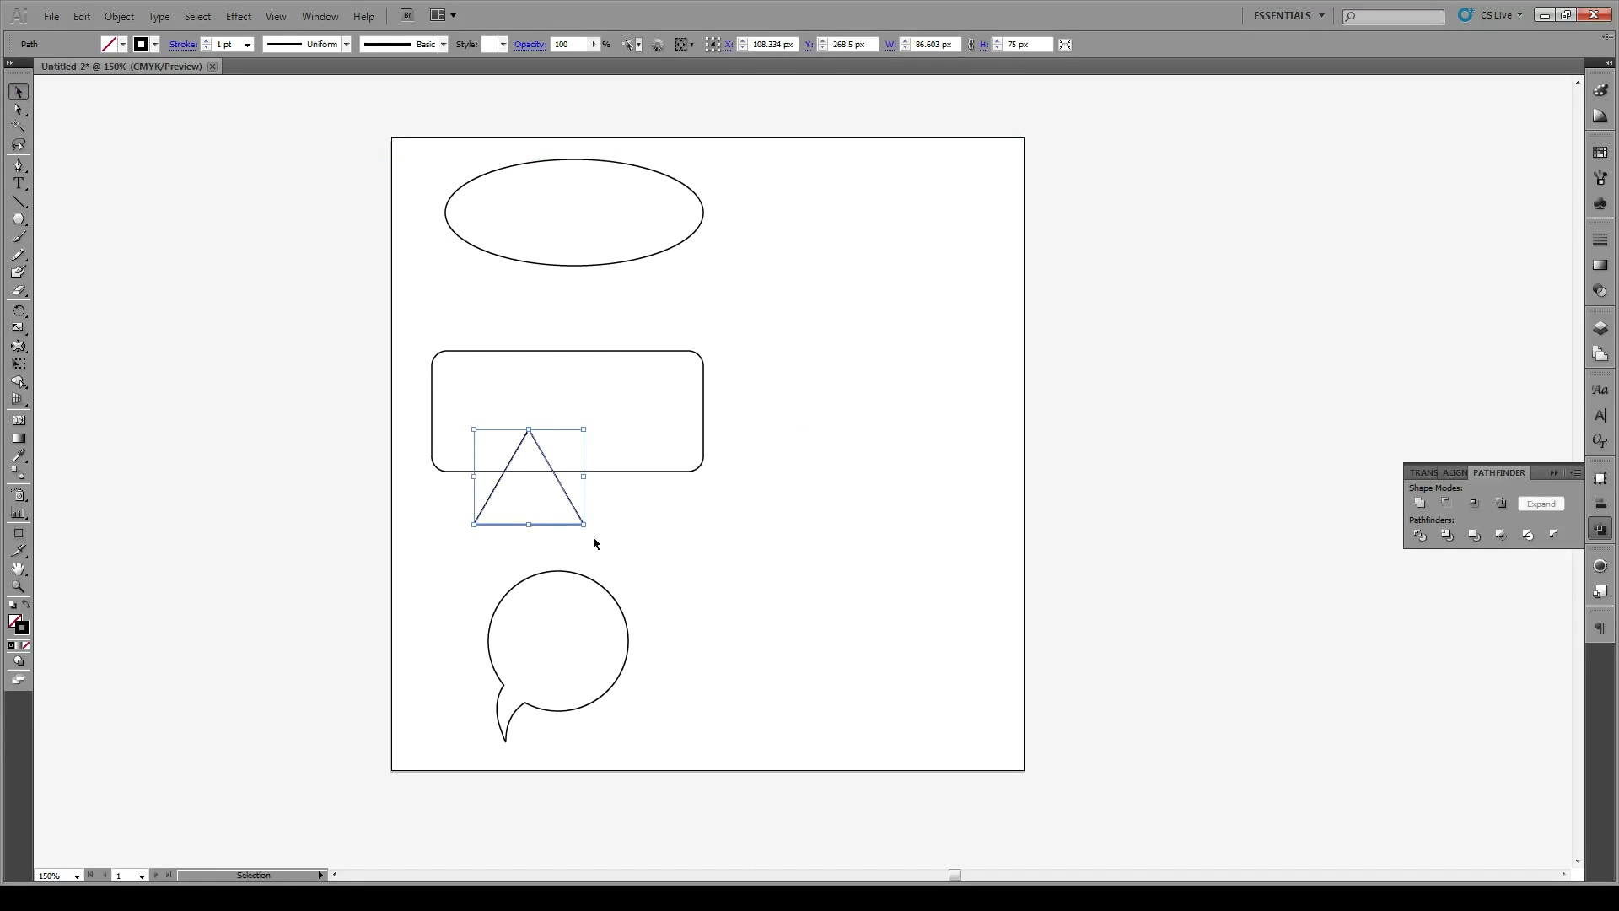
left_click_drag(587, 524, 455, 395)
left_click_drag(584, 522, 483, 445)
- Centre the triangle horizontally under the rounded rectangle and unite them into one bubble
left_click(549, 497)
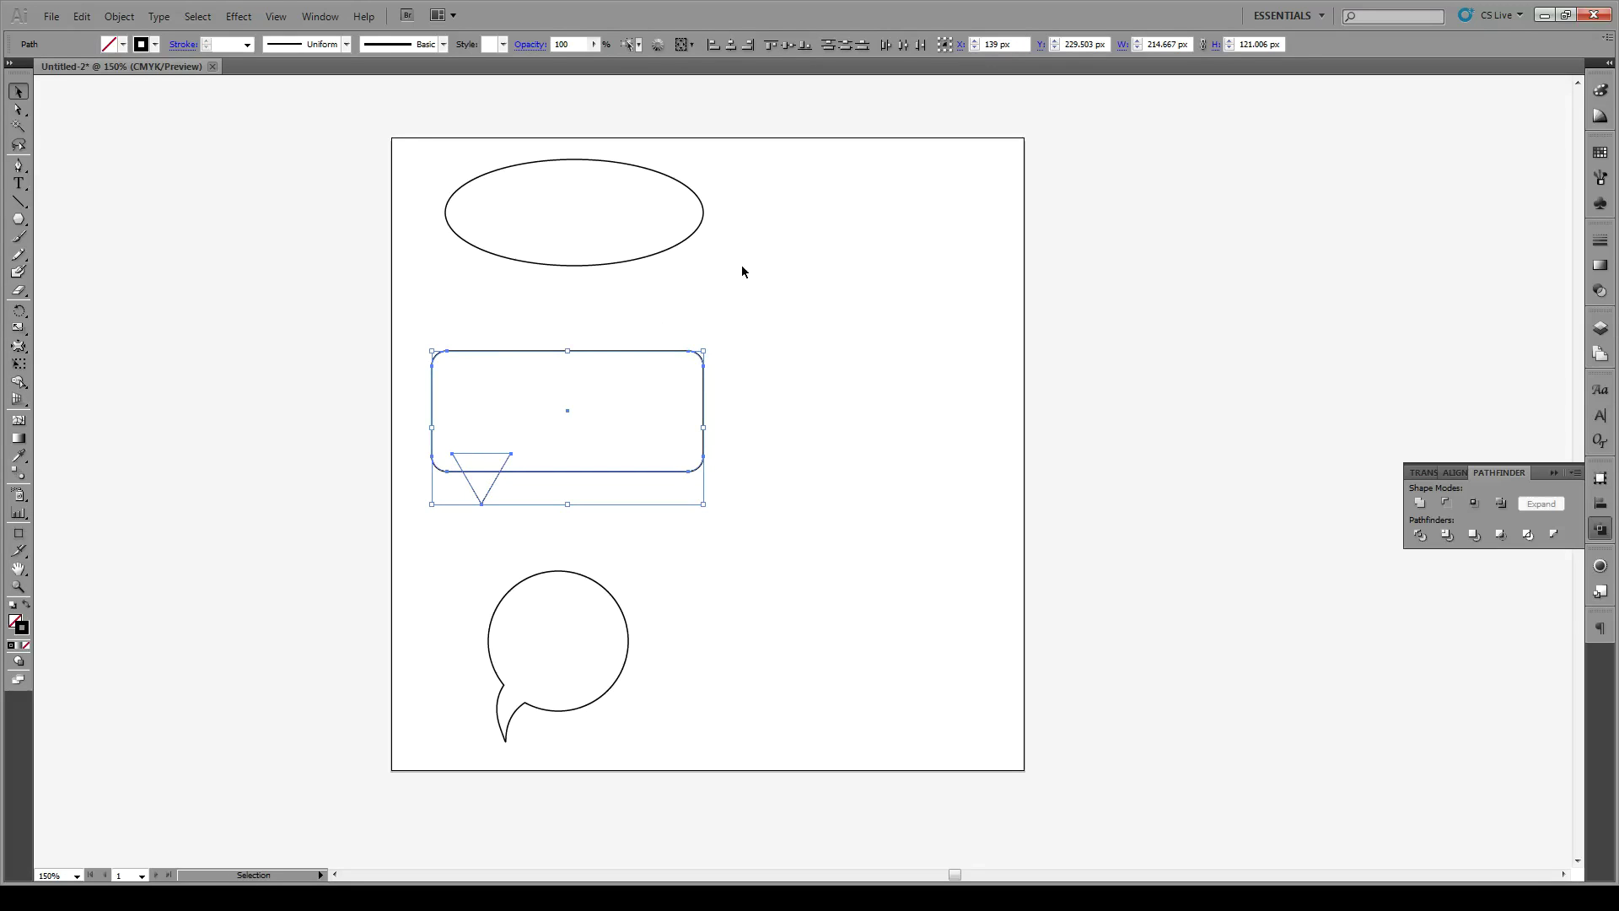
left_click(730, 44)
left_click(718, 326)
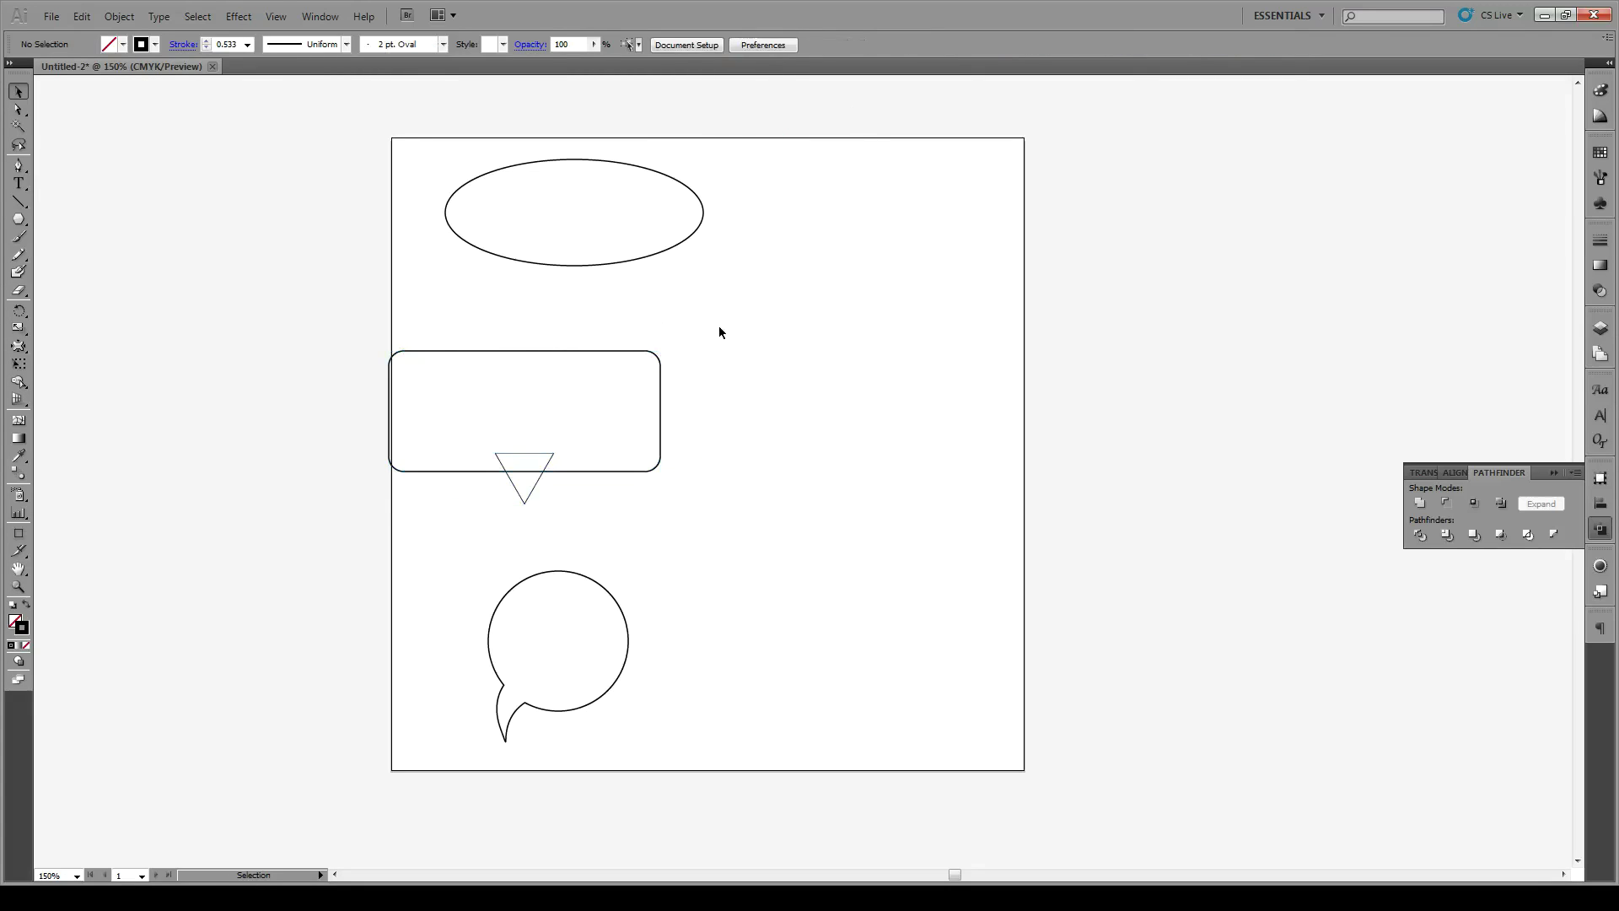
left_click(503, 482)
left_click_drag(542, 470, 592, 472)
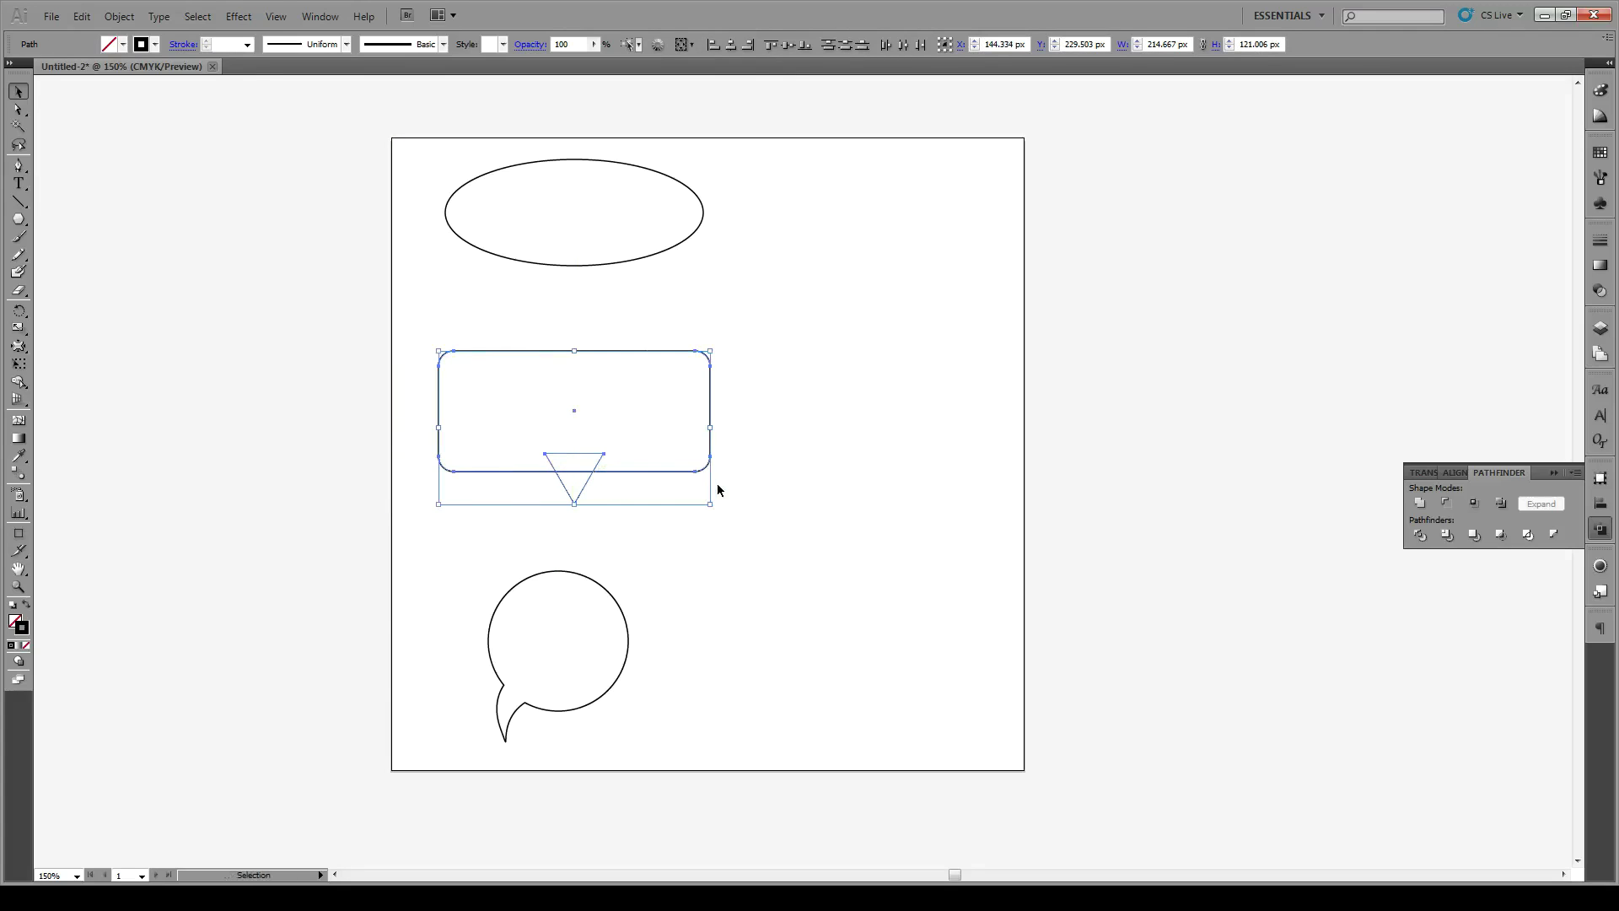
left_click(666, 514)
left_click_drag(665, 515, 460, 409)
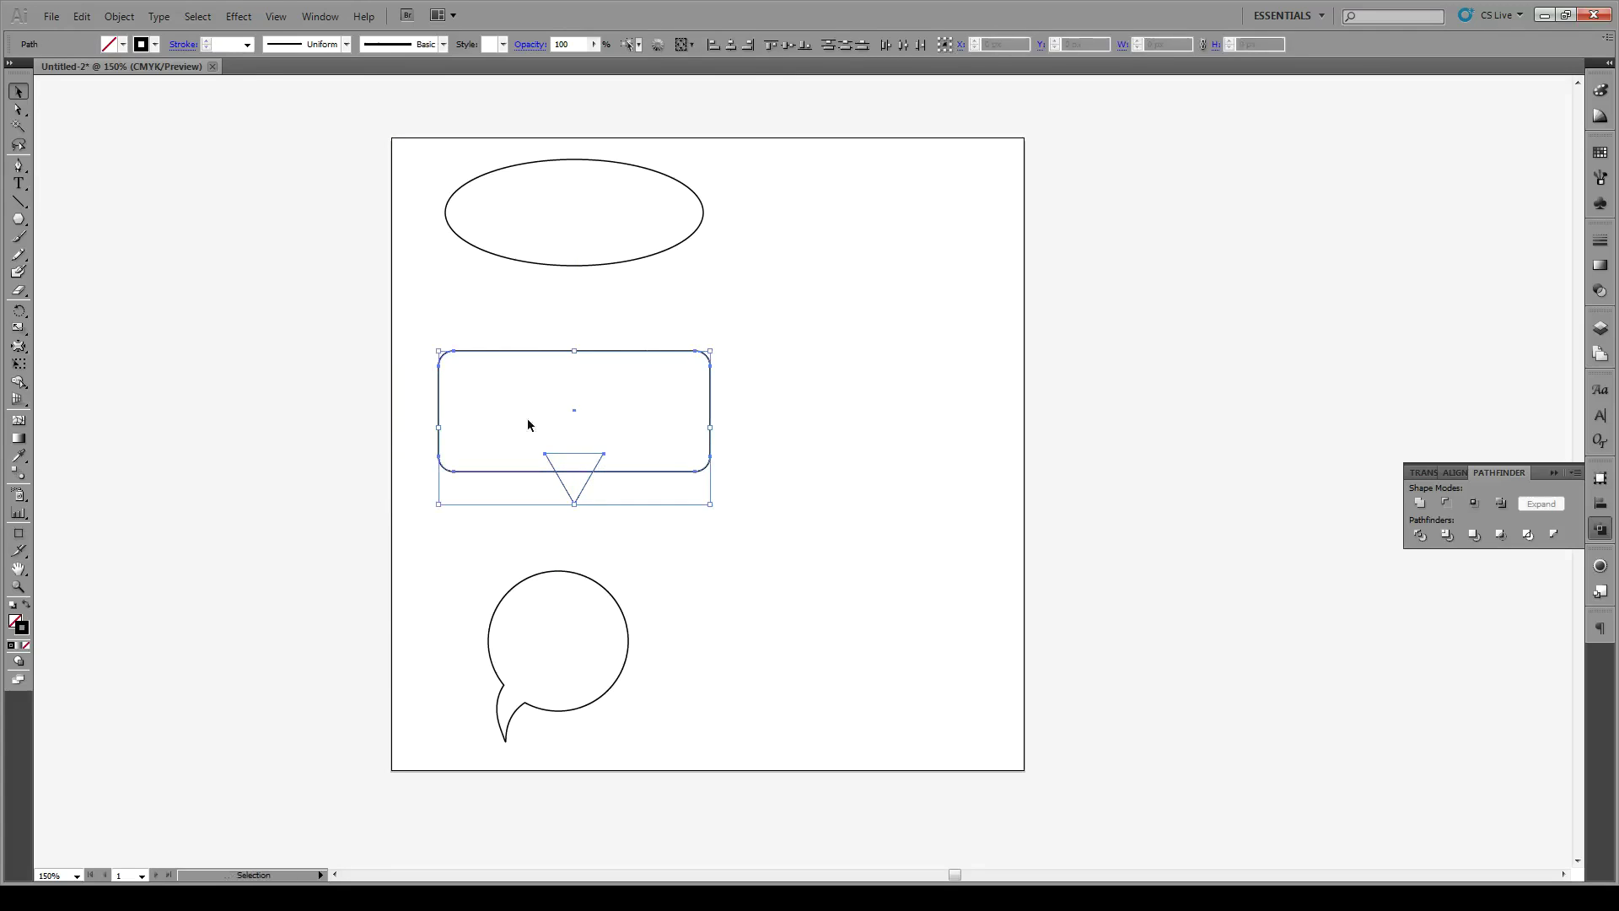
left_click(1420, 503)
left_click(860, 438)
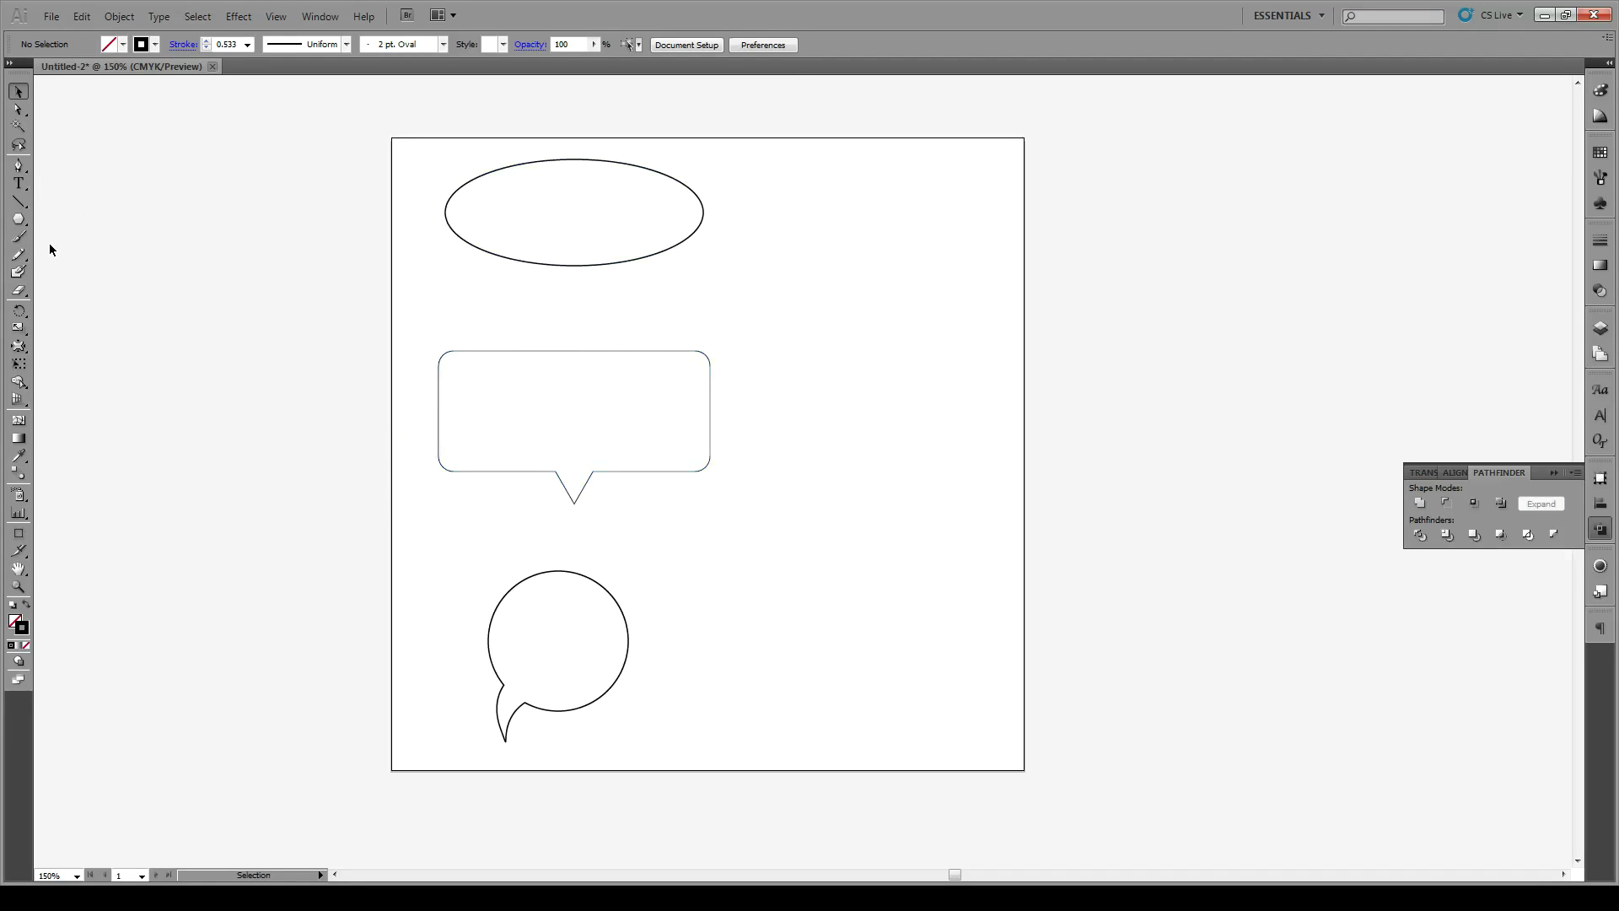
- Use an enlarged Pucker Tool brush to pull pointed spikes from the ellipse's bottom edge
left_click(19, 347)
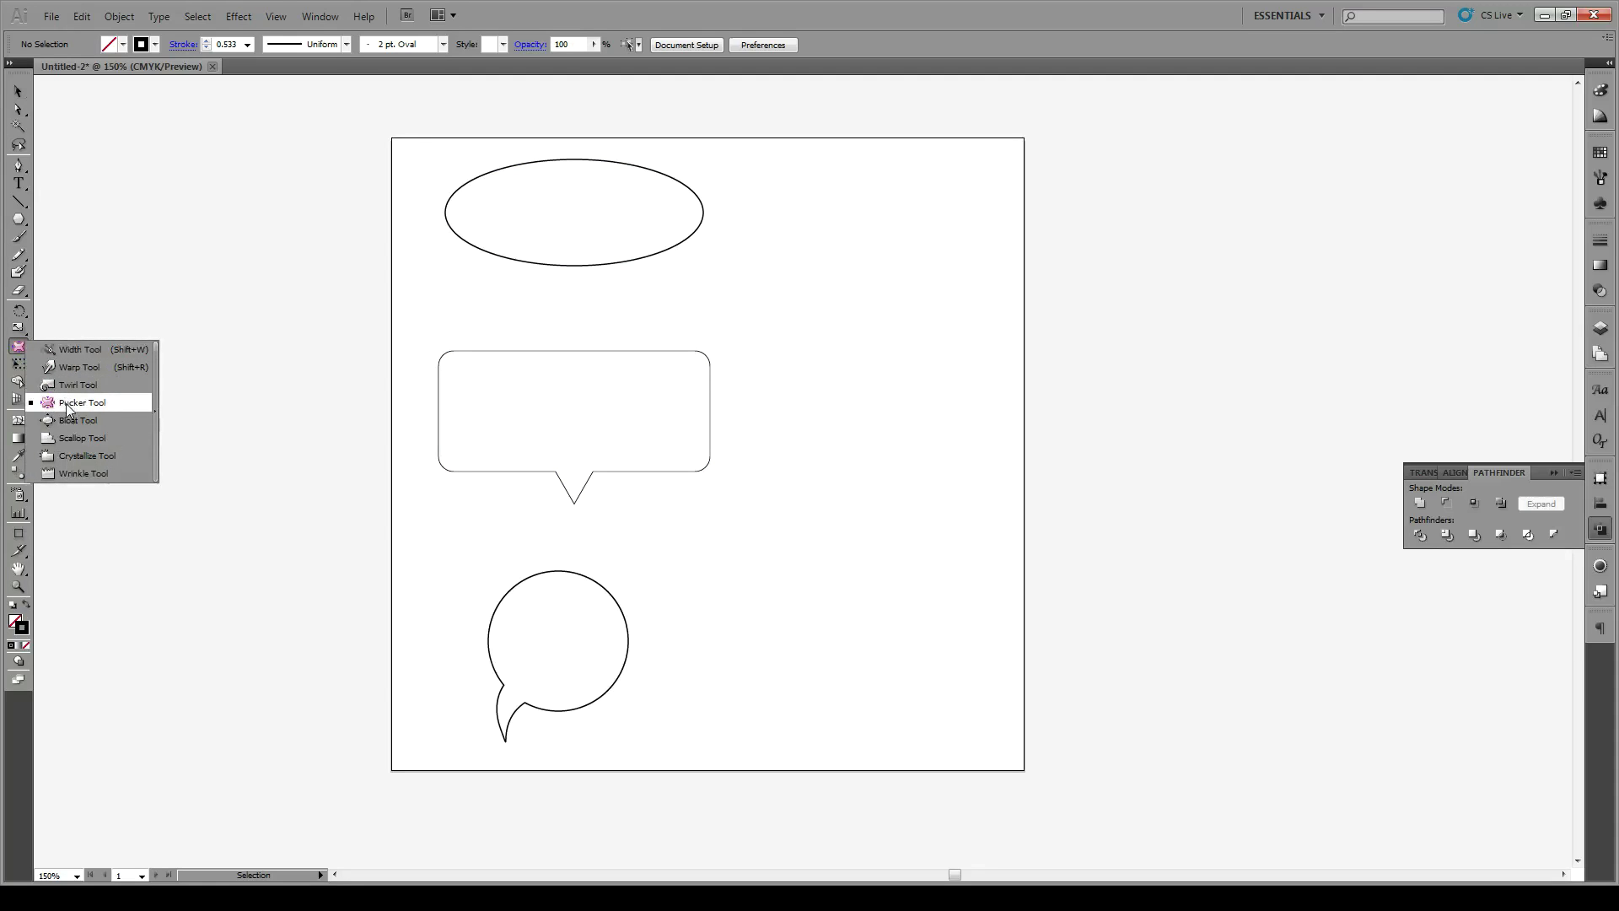
left_click(82, 402)
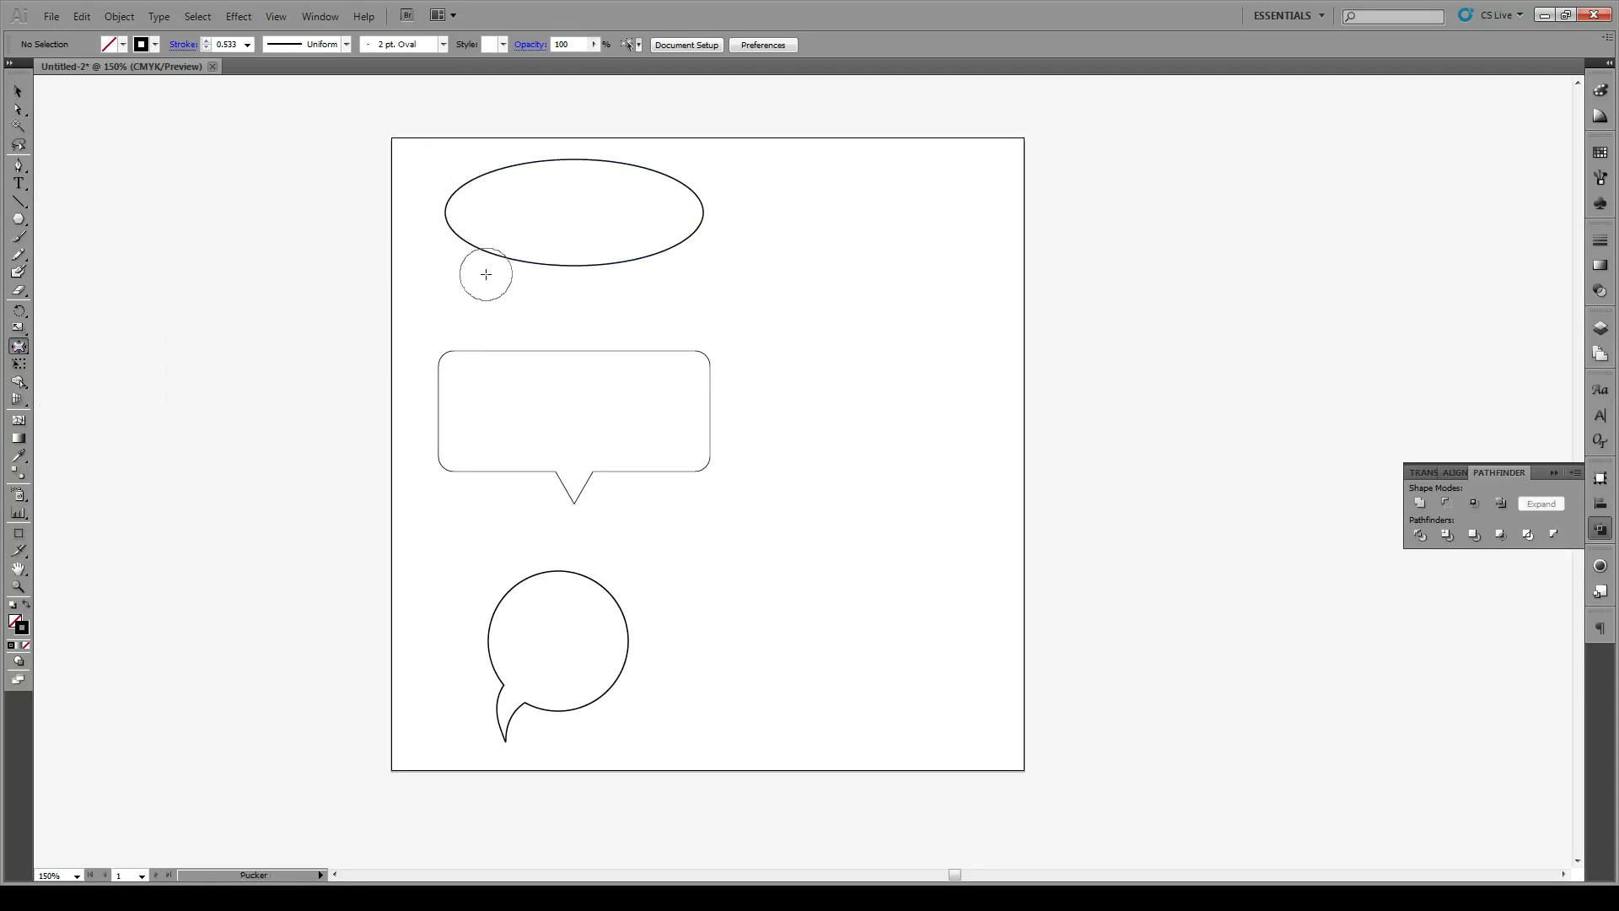
mouse_move(484, 284)
left_mouse_down()
mouse_move(510, 264)
mouse_move(479, 298)
left_mouse_up()
left_click_drag(500, 256, 499, 293)
mouse_move(679, 242)
left_mouse_down()
mouse_move(666, 288)
mouse_move(600, 264)
mouse_move(558, 308)
left_mouse_up()
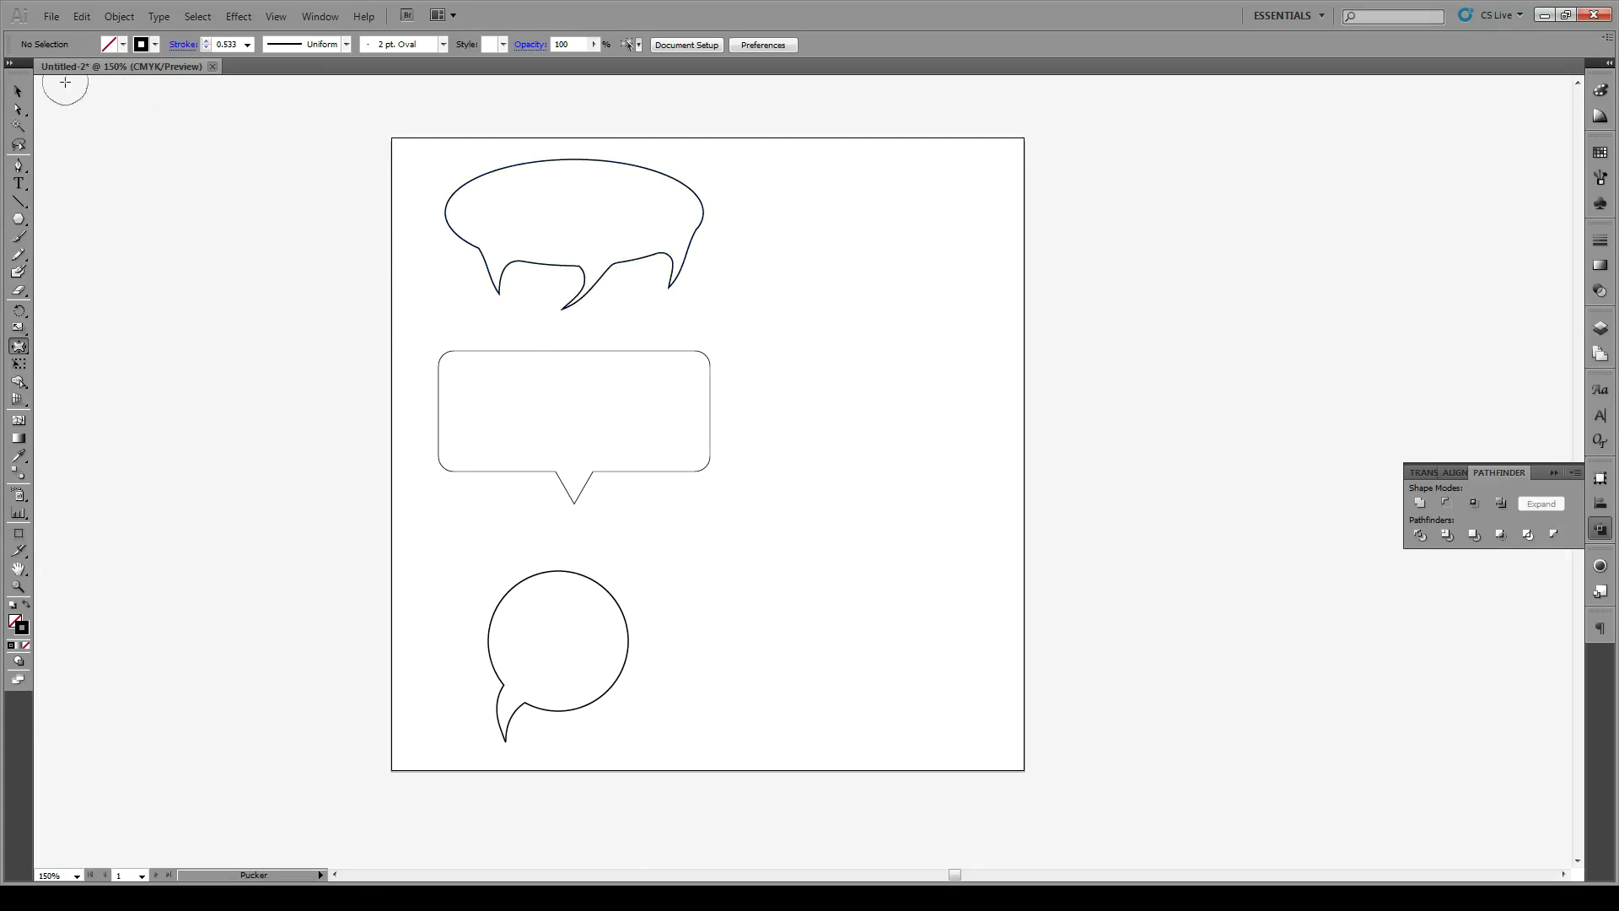
left_click(18, 91)
- Alt-drag with the Scale tool to place a smaller copy of the circle bubble inside it
left_click(616, 597)
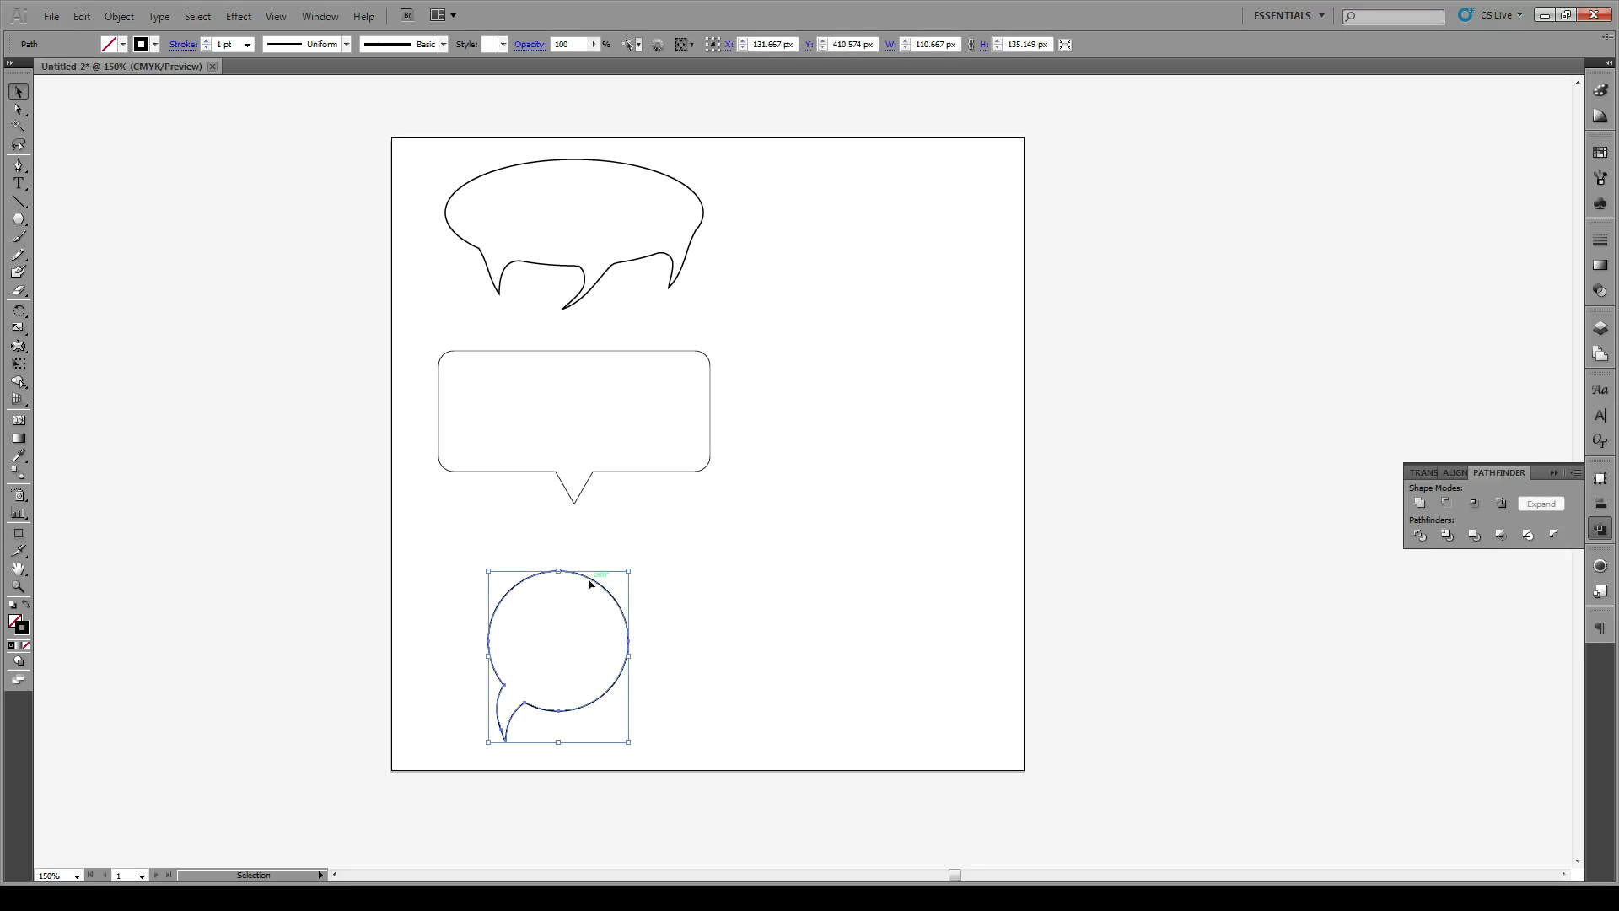
left_click(515, 660)
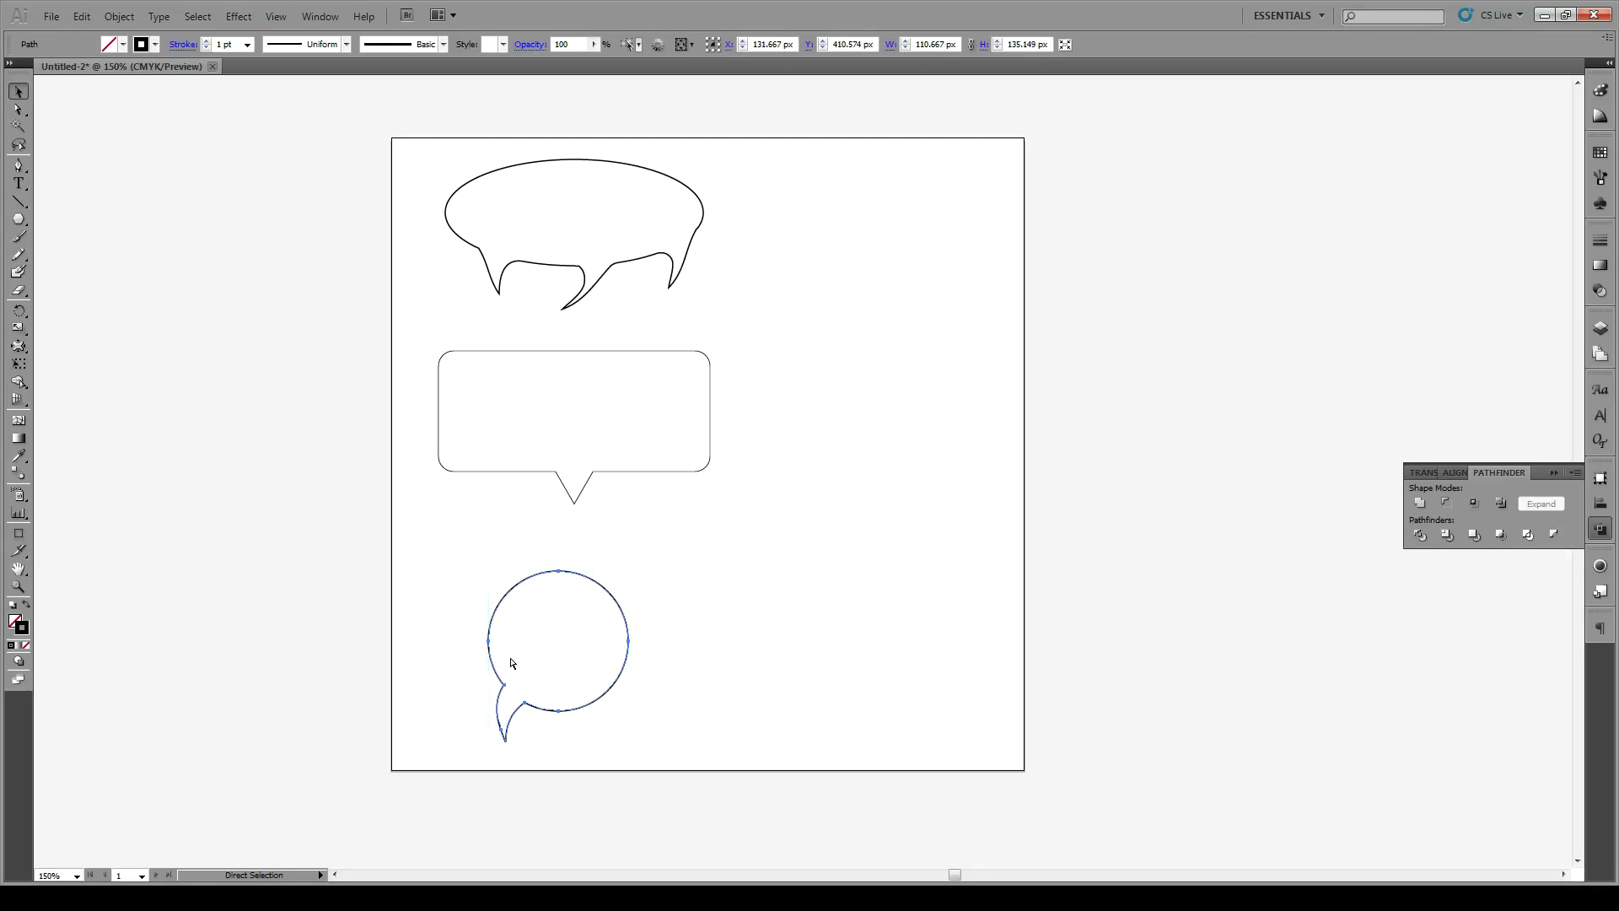
key("ctrl+z")
key("a")
key("v")
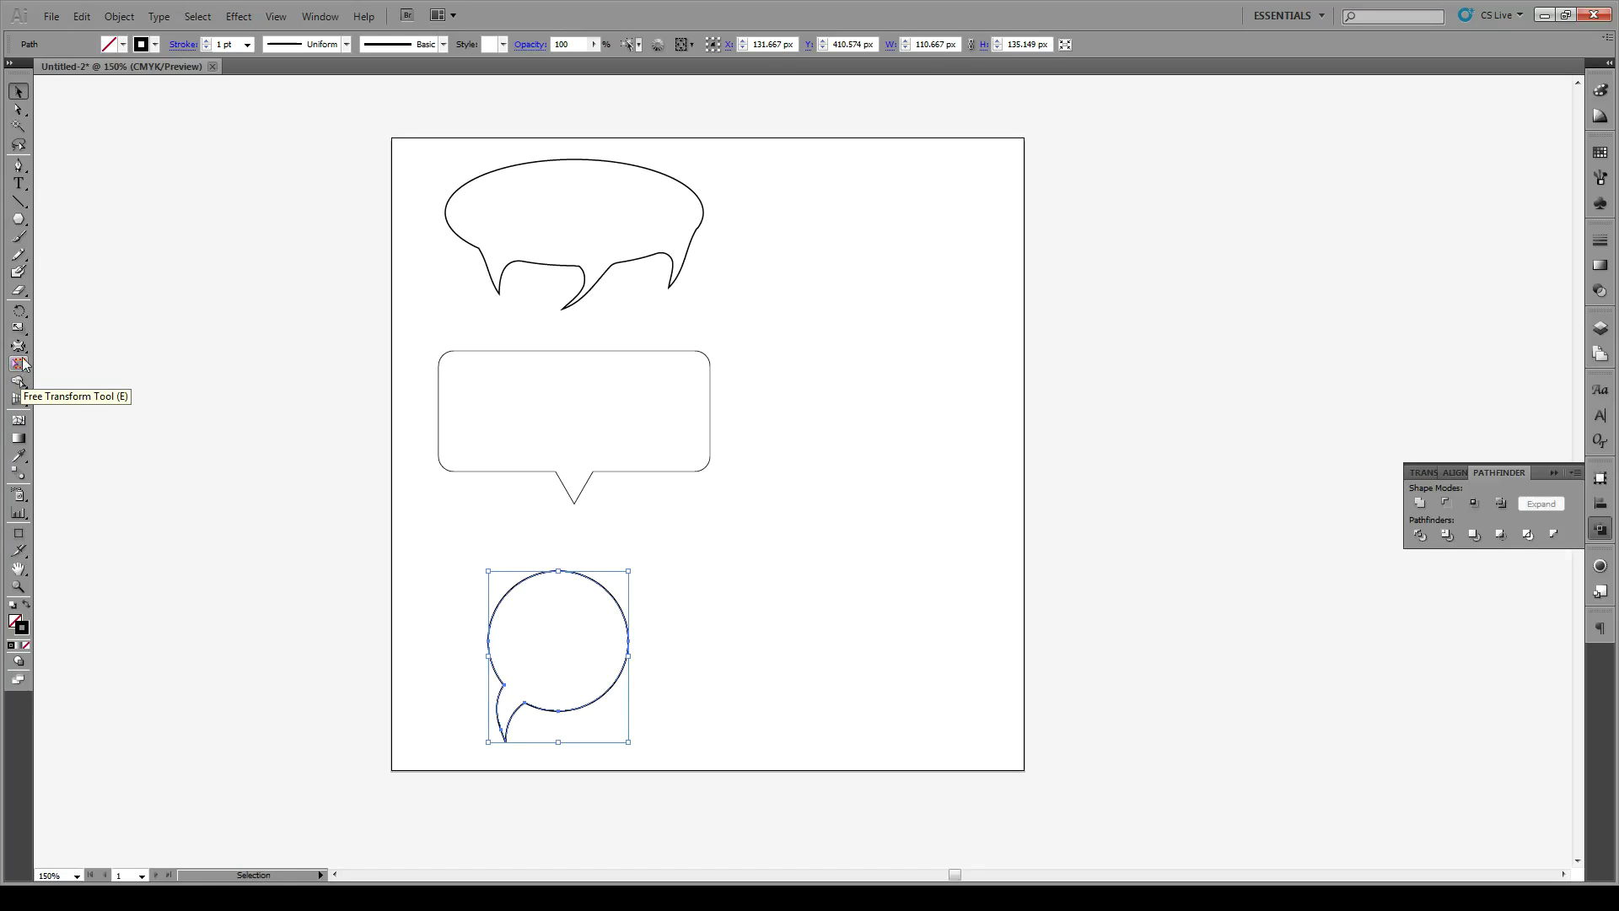
left_click(19, 327)
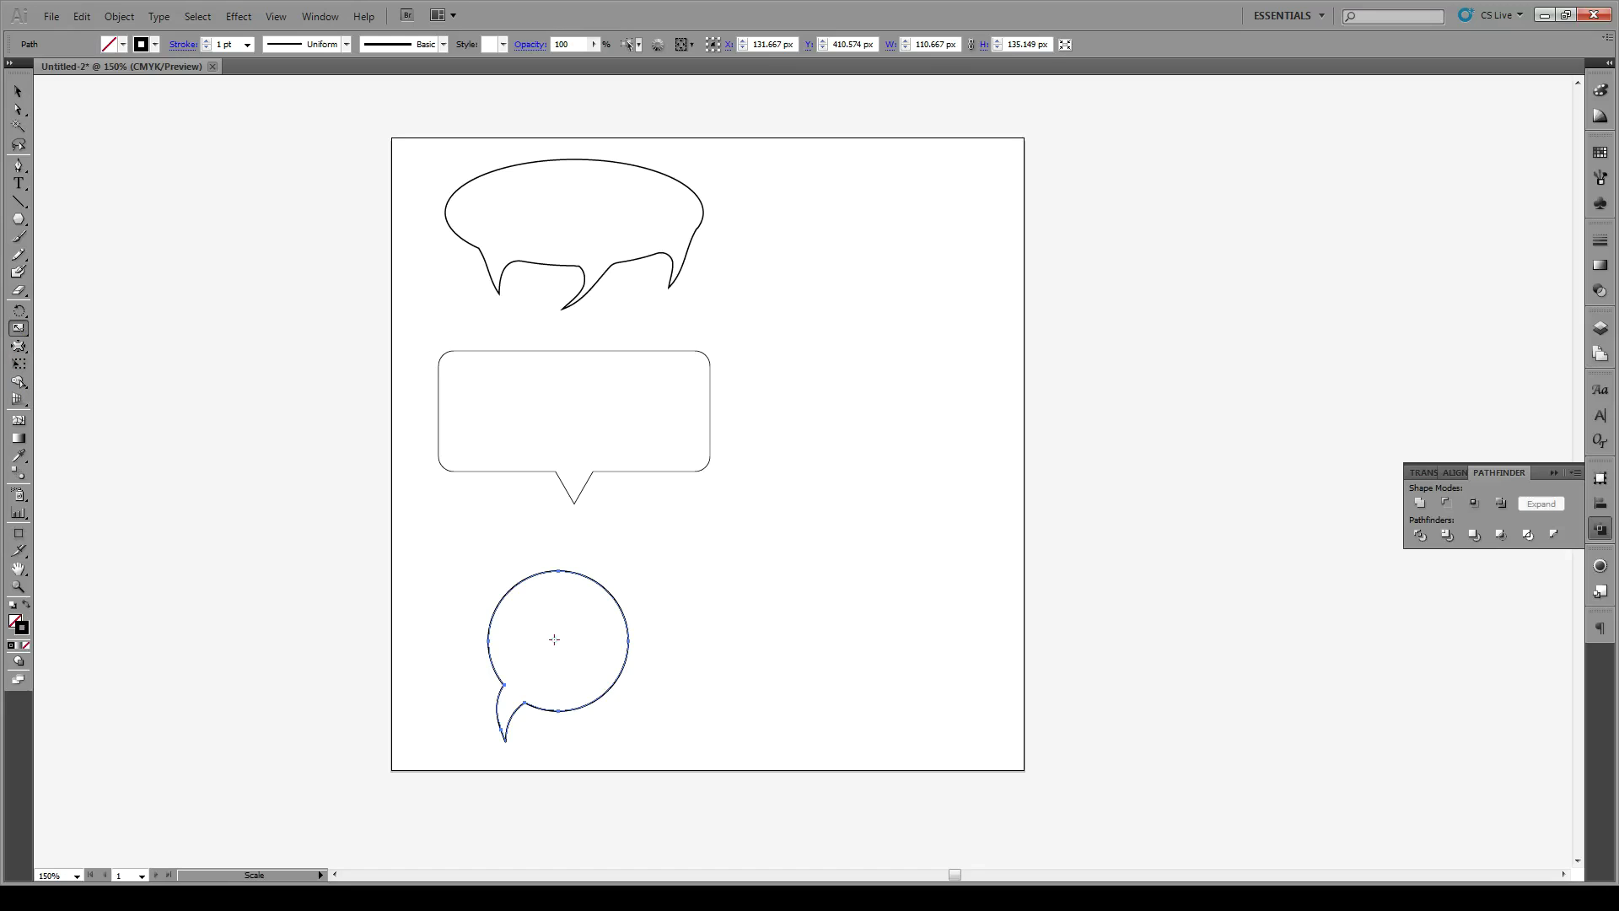
mouse_move(593, 689)
left_mouse_down()
mouse_move(565, 651)
mouse_move(589, 661)
mouse_move(578, 680)
left_mouse_up()
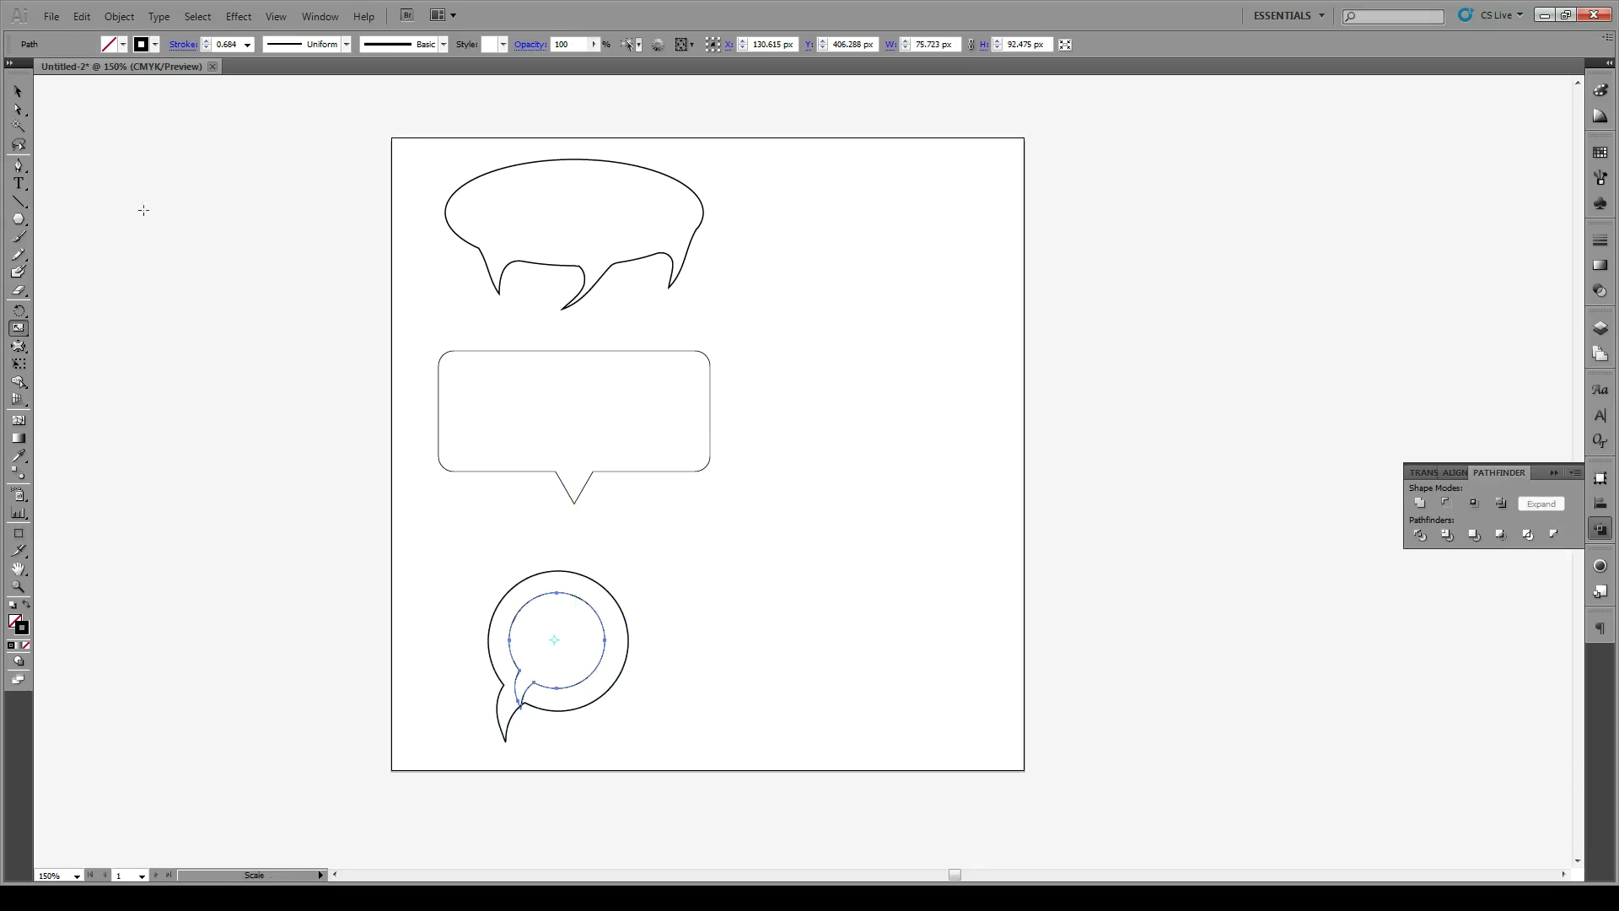
key("v")
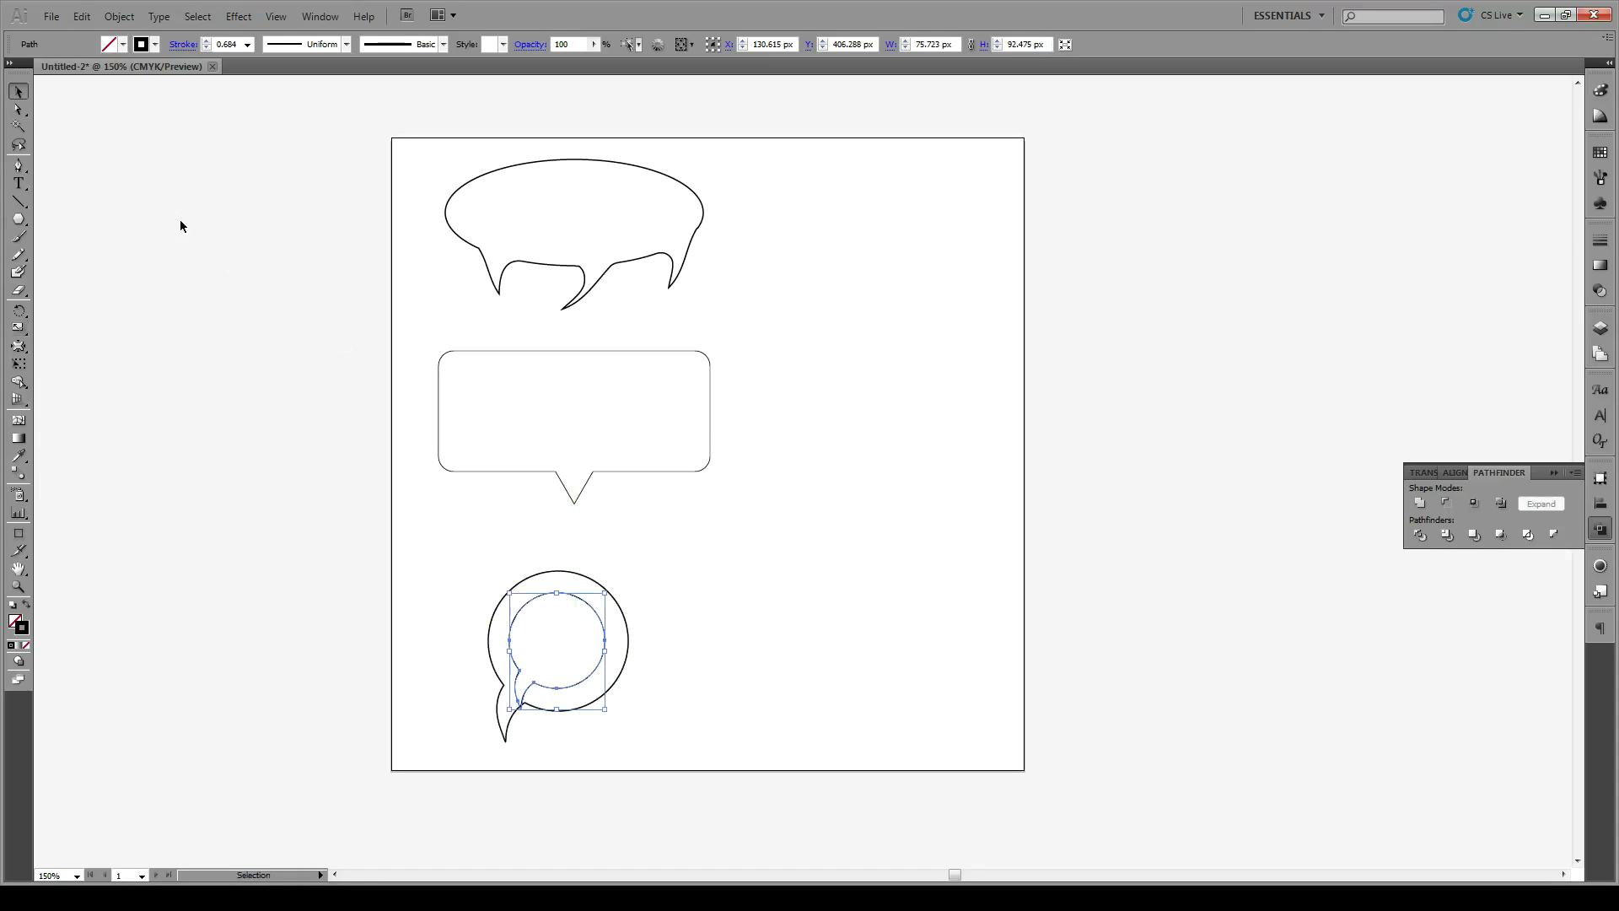
left_click(419, 464)
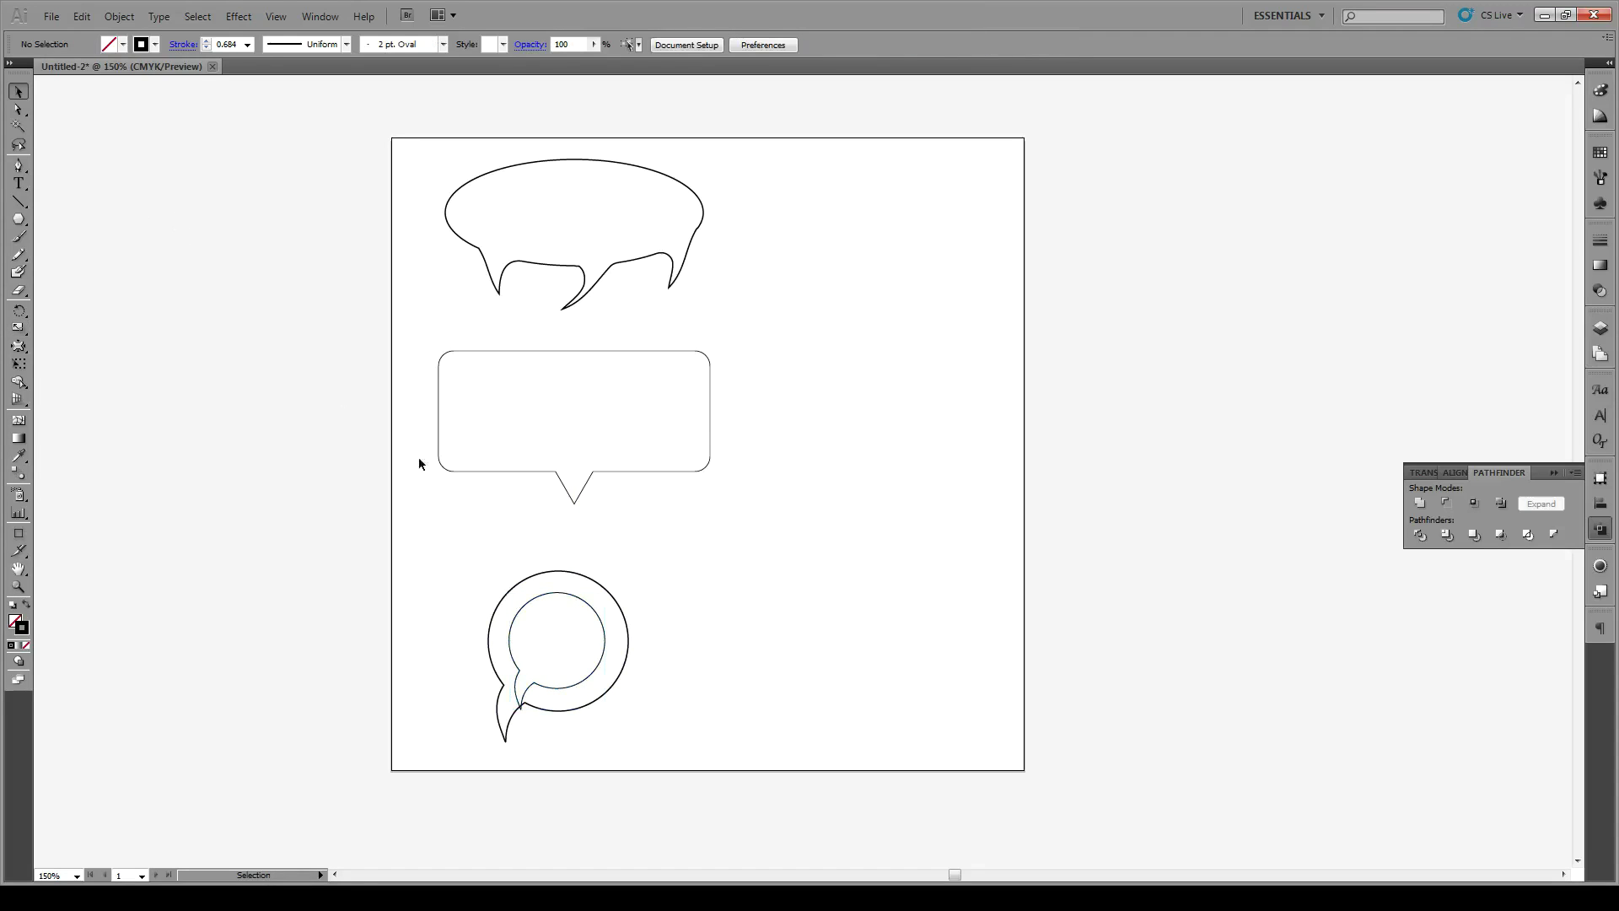
- Type "There we go" inside the inner bubble outline and paste copies to fill it
left_click(20, 184)
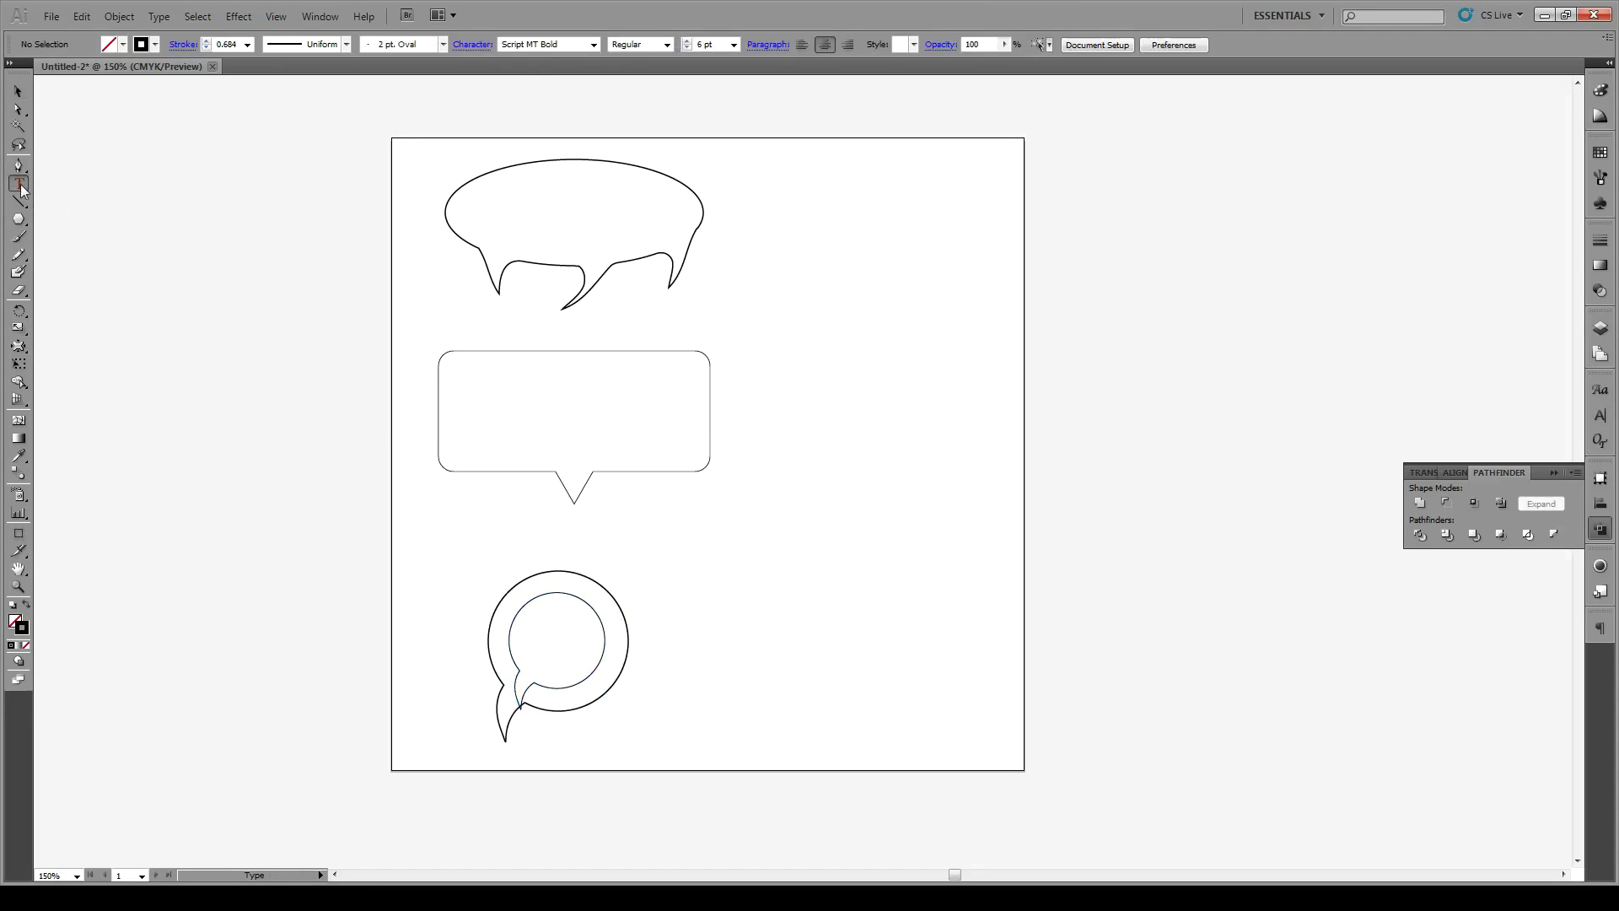
left_click(538, 591)
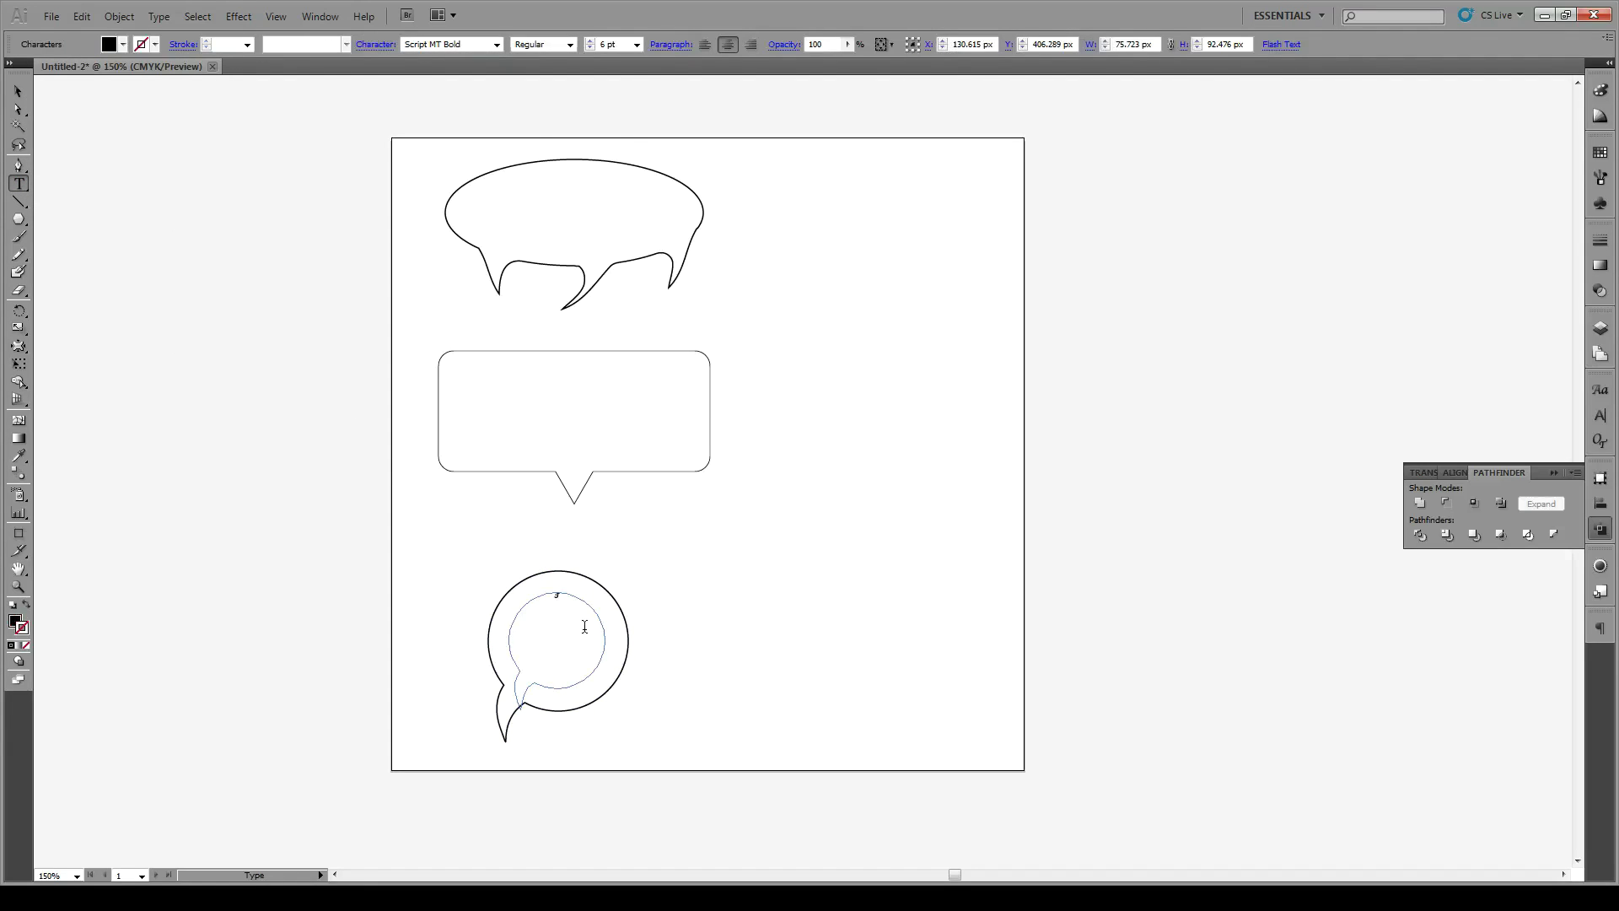
type("There we go")
key("ctrl+a")
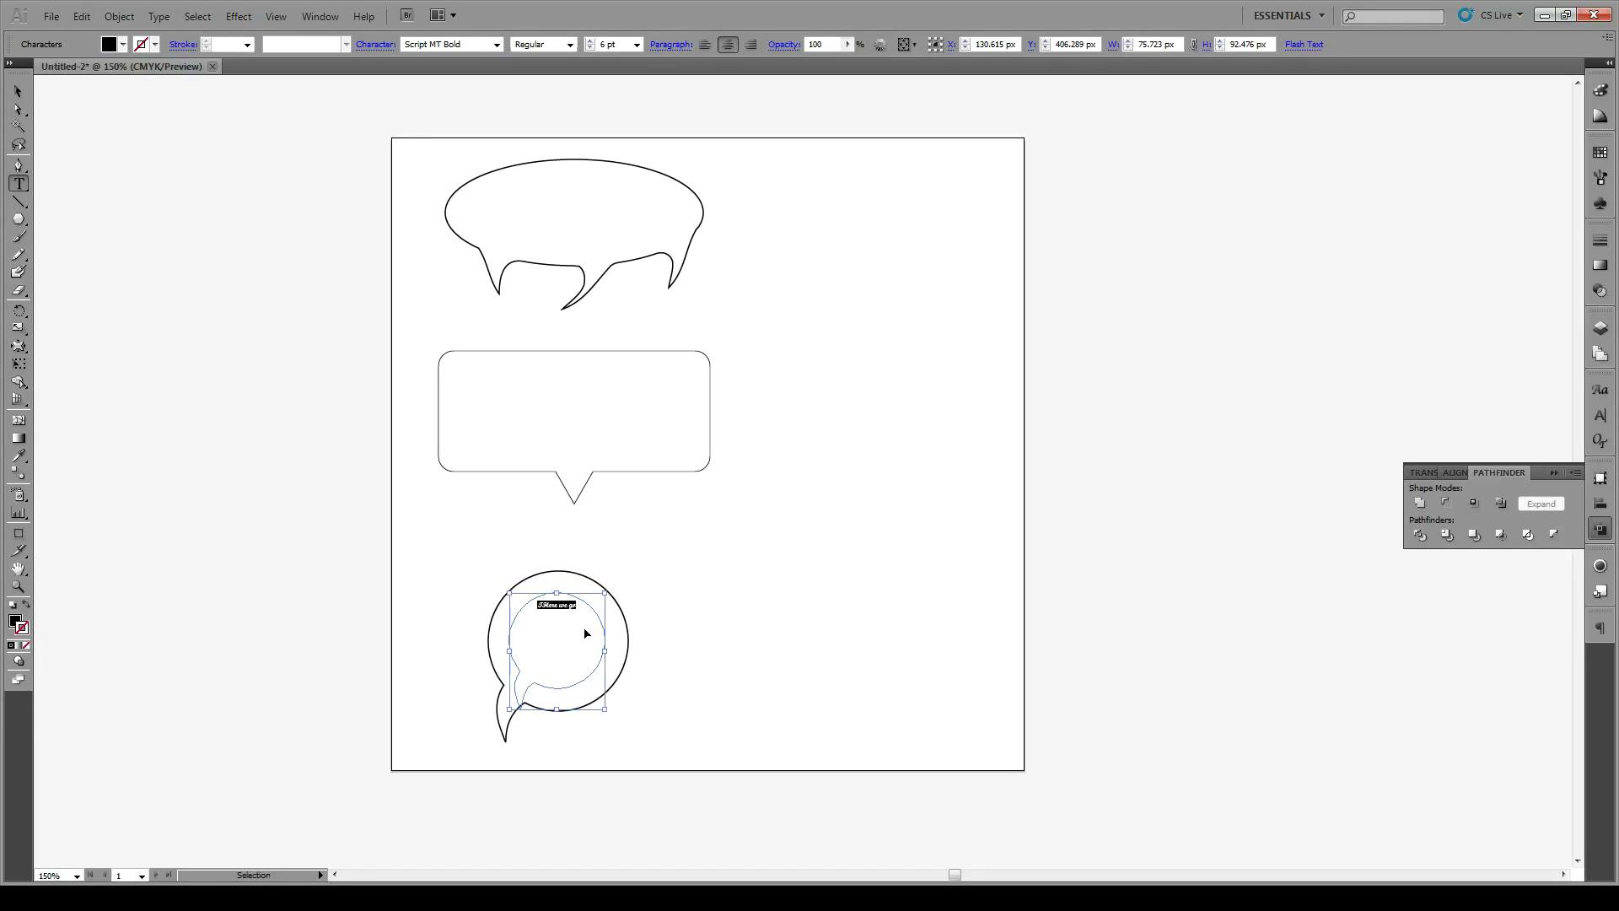
key("ctrl+c")
key("ctrl+v")
key("ctrl+v")
key("ctrl+v")
key("ctrl+v")
key("ctrl+v")
key("ctrl+v")
key("ctrl+v")
key("ctrl+v")
key("ctrl+v")
key("ctrl+v")
key("ctrl+v")
key("ctrl+v")
key("ctrl+v")
key("ctrl+v")
key("ctrl+v")
key("ctrl+v")
key("ctrl+v")
key("ctrl+v")
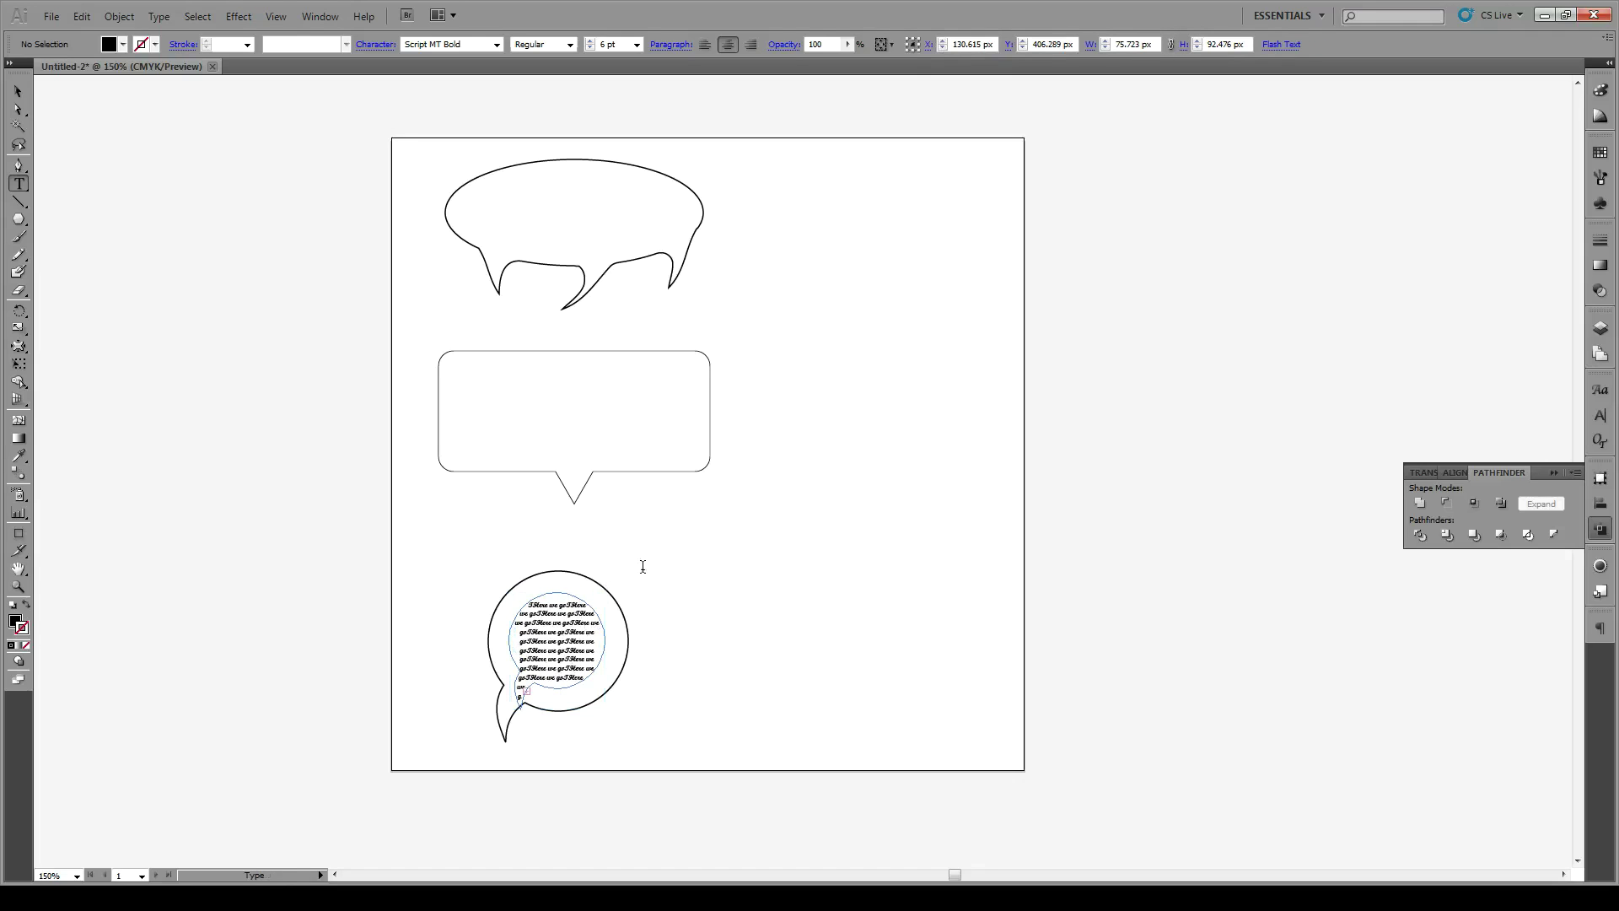
key("Escape")
left_click(731, 599)
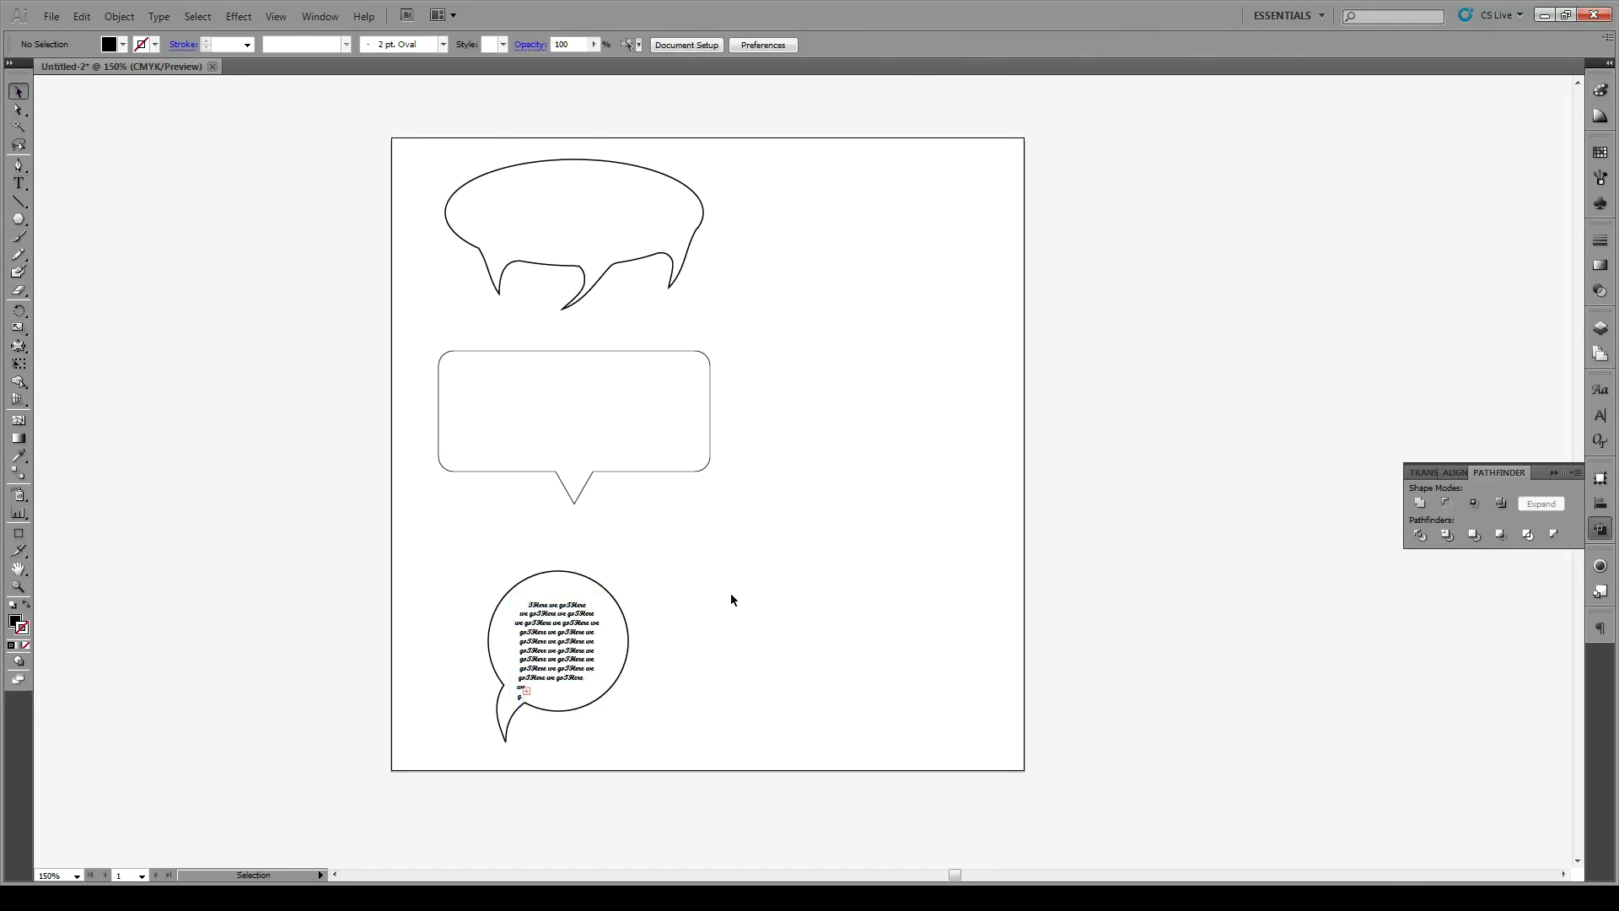
- Widen the circle bubble's text area to the left and lower right
left_click(592, 641)
left_click_drag(605, 715, 613, 714)
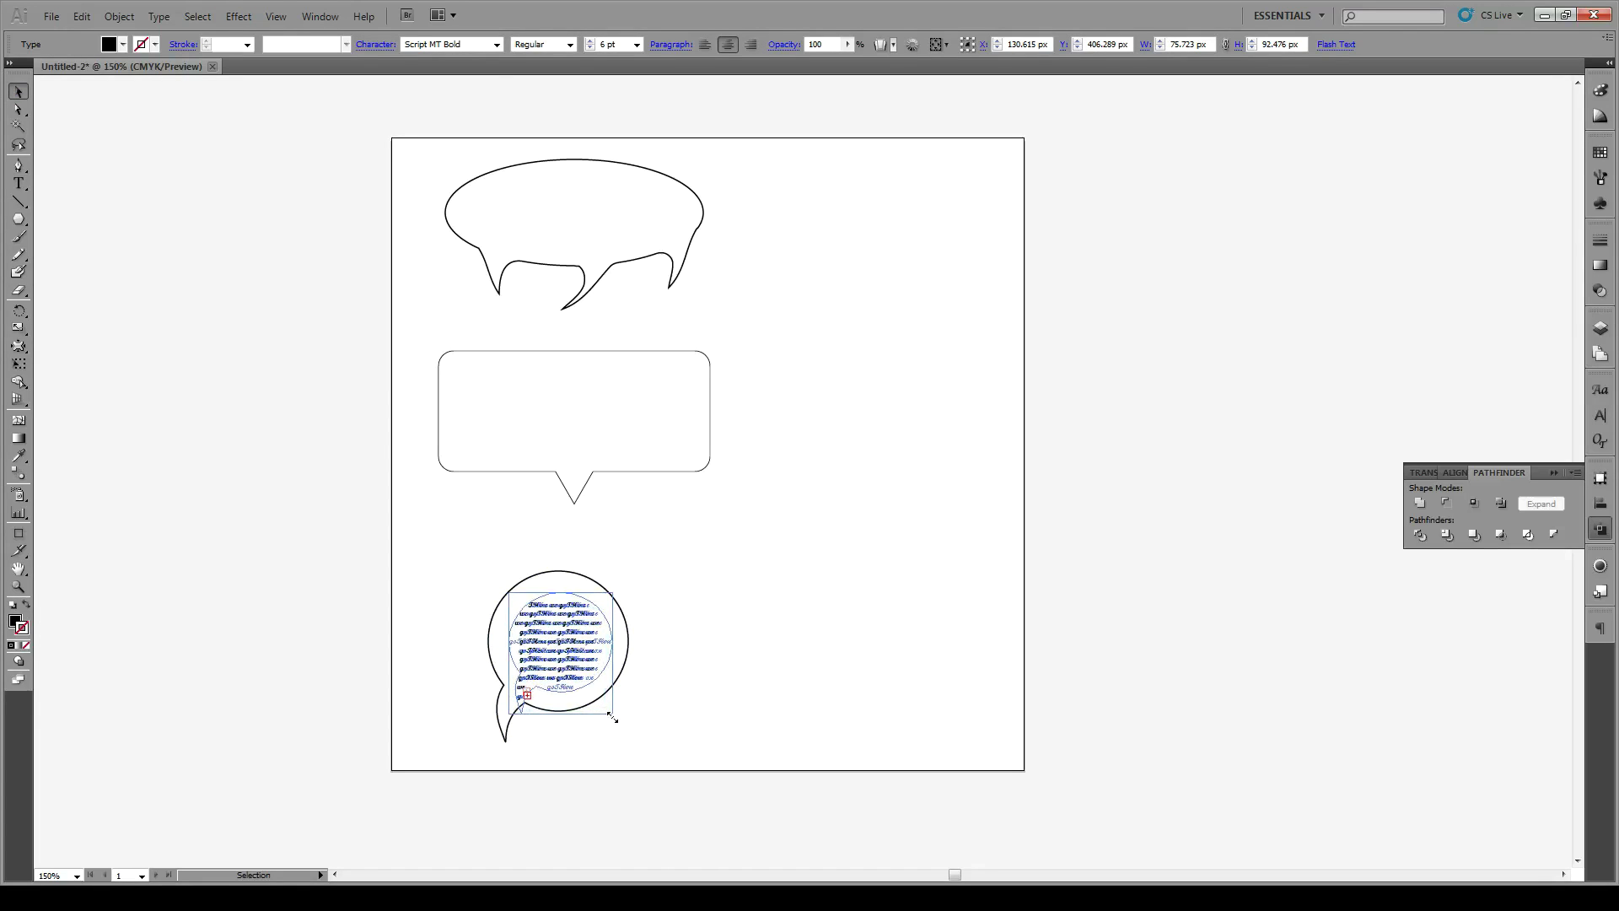
left_click_drag(509, 715, 495, 714)
left_click(576, 736)
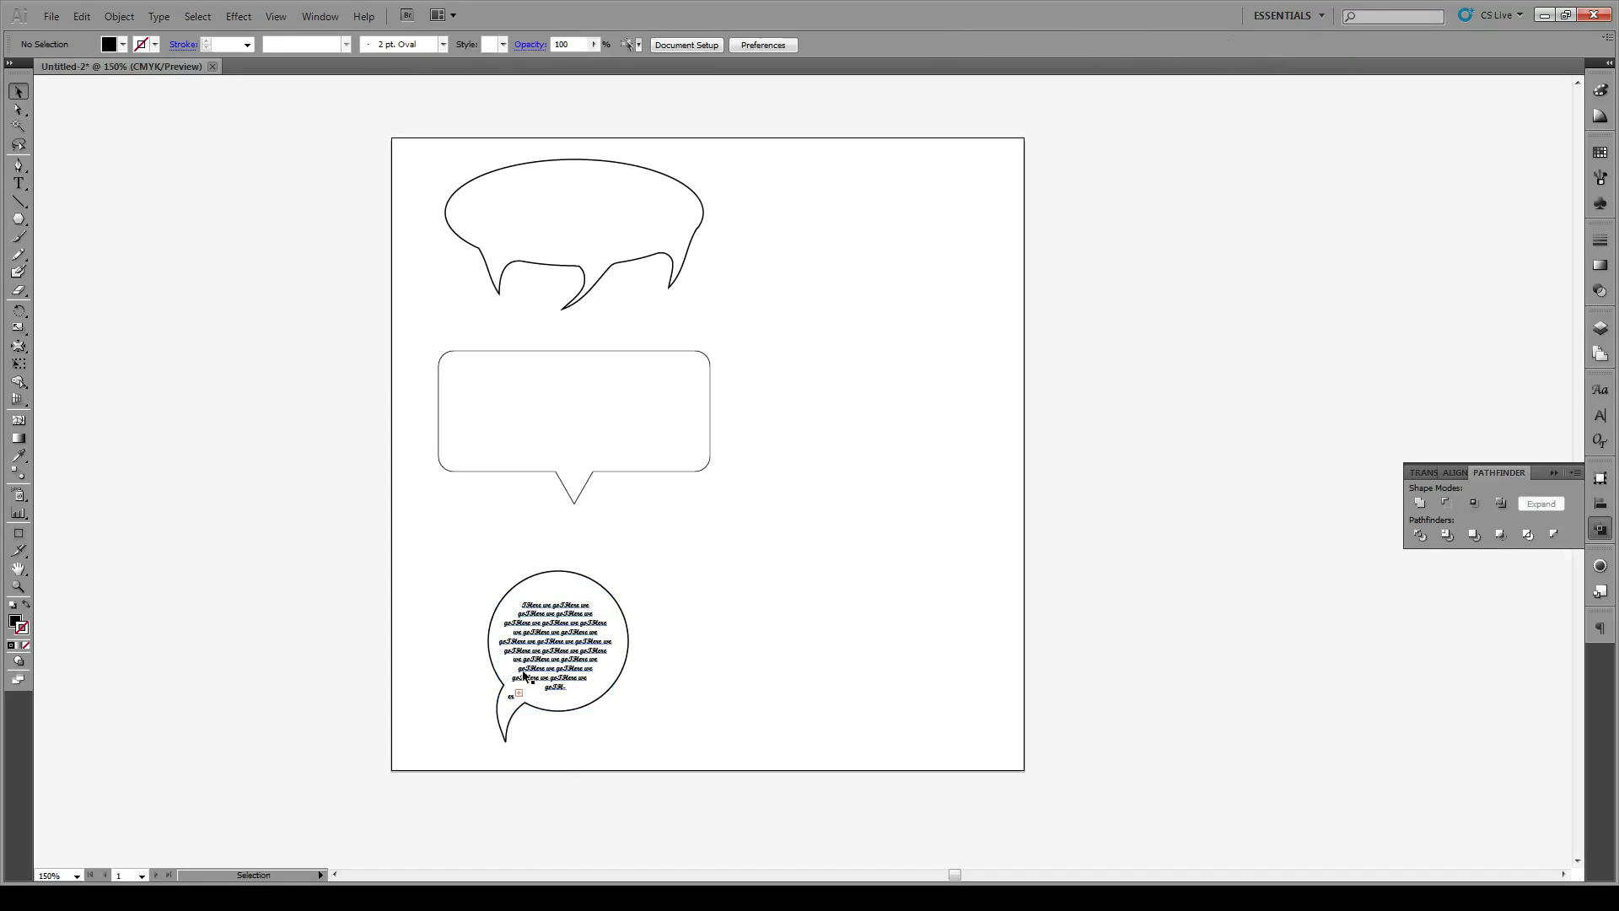